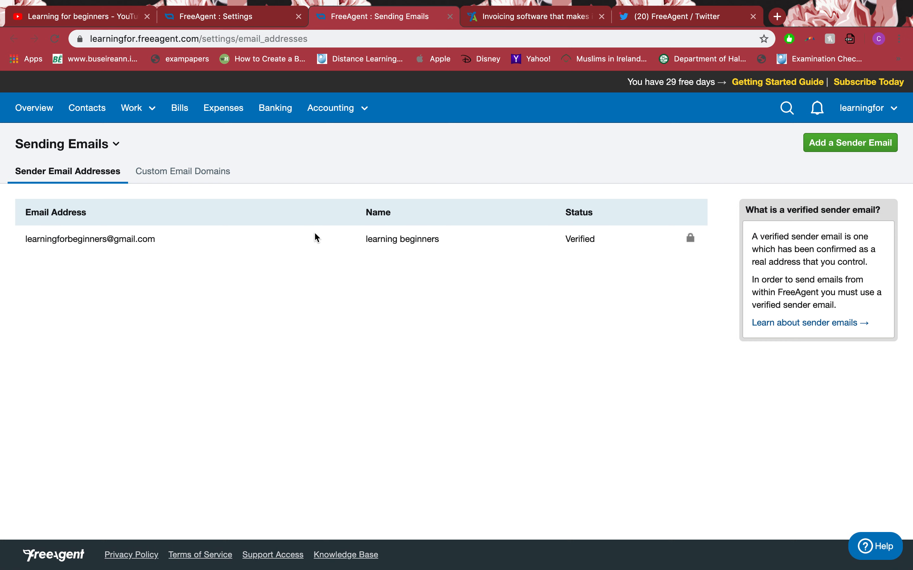
Examine the Custom Email Domains page of the Sending Emails settings, and close that browser tab
{"action": "left_click", "coordinate": [189, 170]}
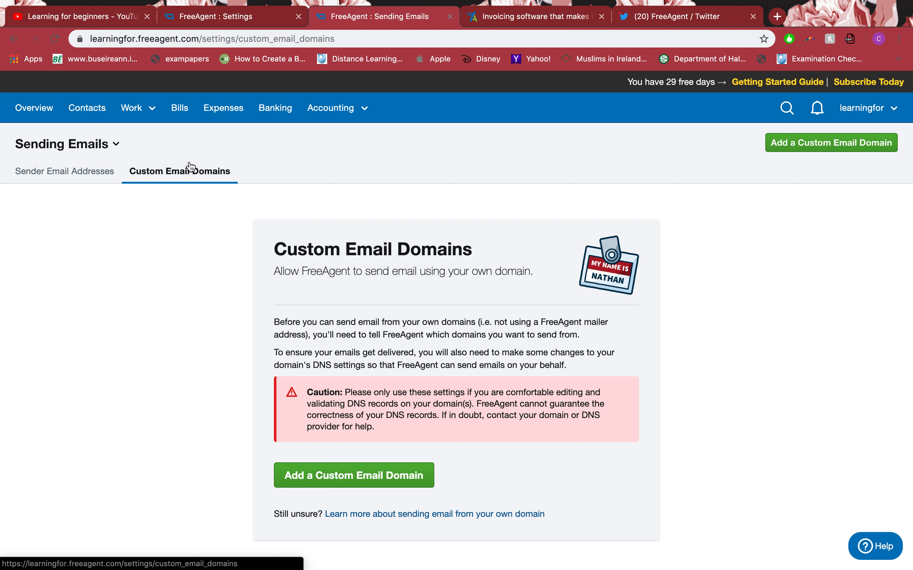
{"action": "scroll", "coordinate": [261, 381], "scroll_direction": "down", "scroll_amount": 2}
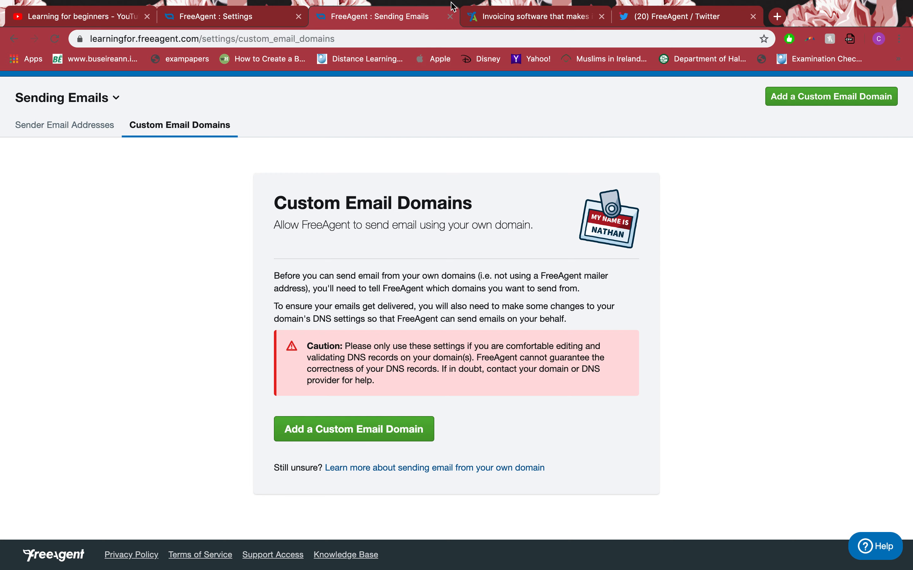
{"action": "left_click", "coordinate": [448, 16]}
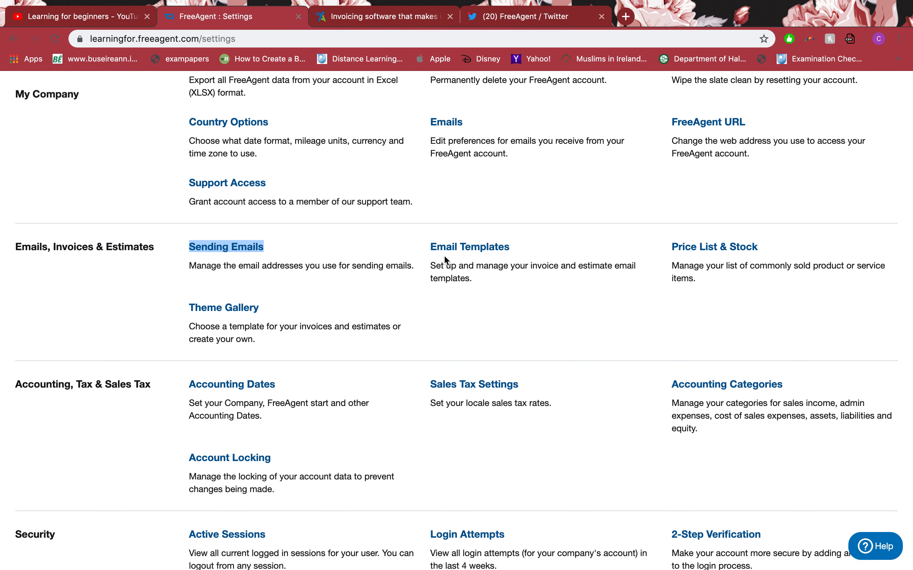
Open the Email Templates settings in a new browser tab and enable emailing a copy to the sender for new invoices
{"action": "right_click", "coordinate": [454, 246]}
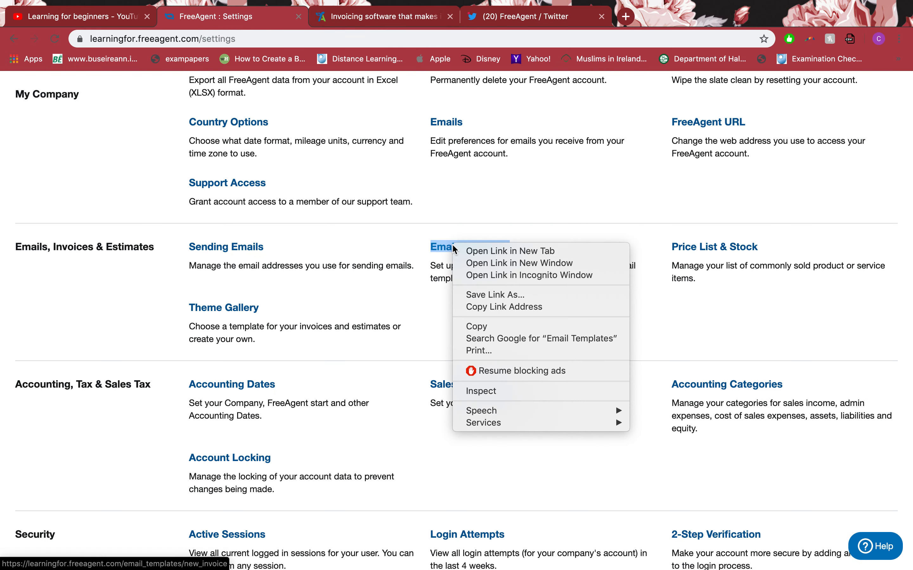
{"action": "left_click", "coordinate": [470, 251]}
{"action": "left_click", "coordinate": [379, 16]}
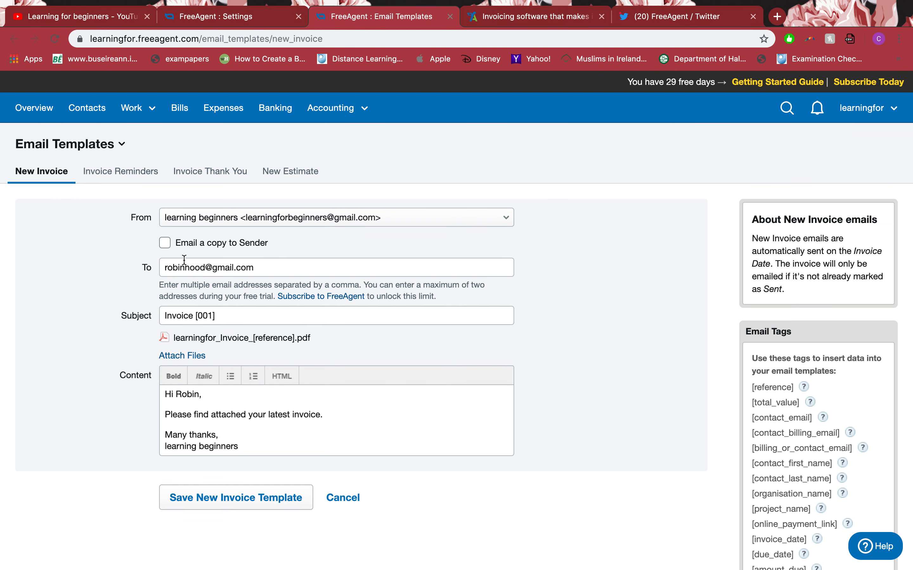
{"action": "left_click", "coordinate": [47, 174]}
{"action": "left_click_drag", "start_coordinate": [250, 267], "coordinate": [149, 269]}
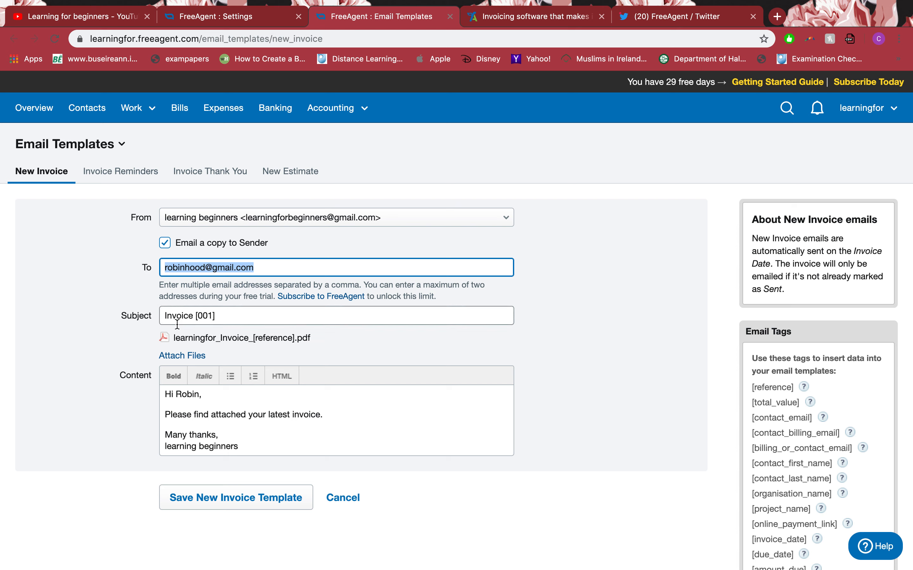
{"action": "left_click", "coordinate": [180, 357]}
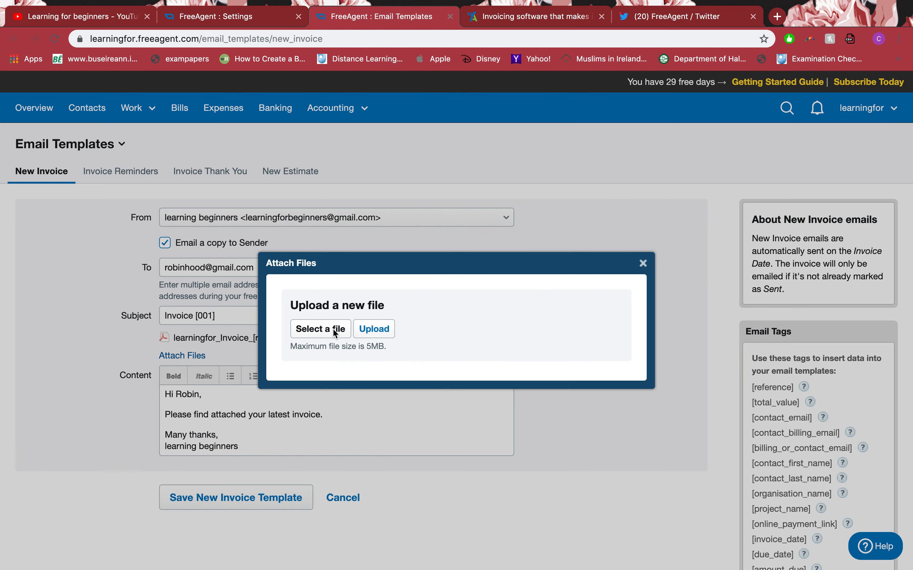
{"action": "left_click", "coordinate": [332, 328]}
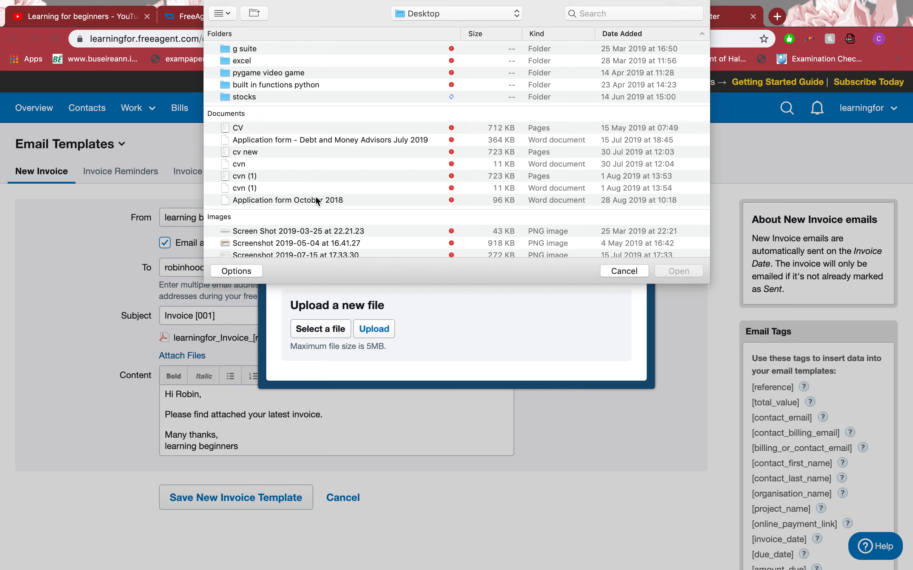
{"action": "left_click", "coordinate": [624, 271]}
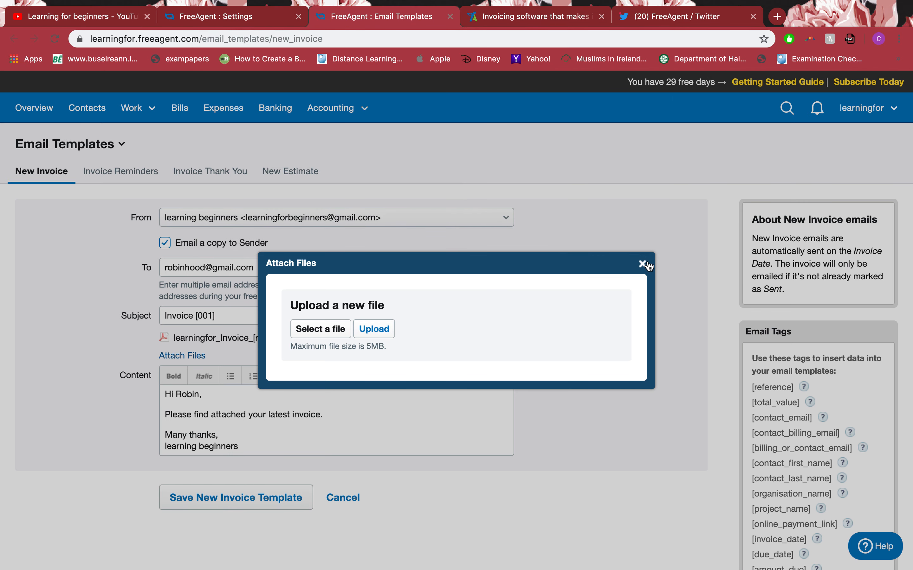
{"action": "left_click", "coordinate": [643, 264]}
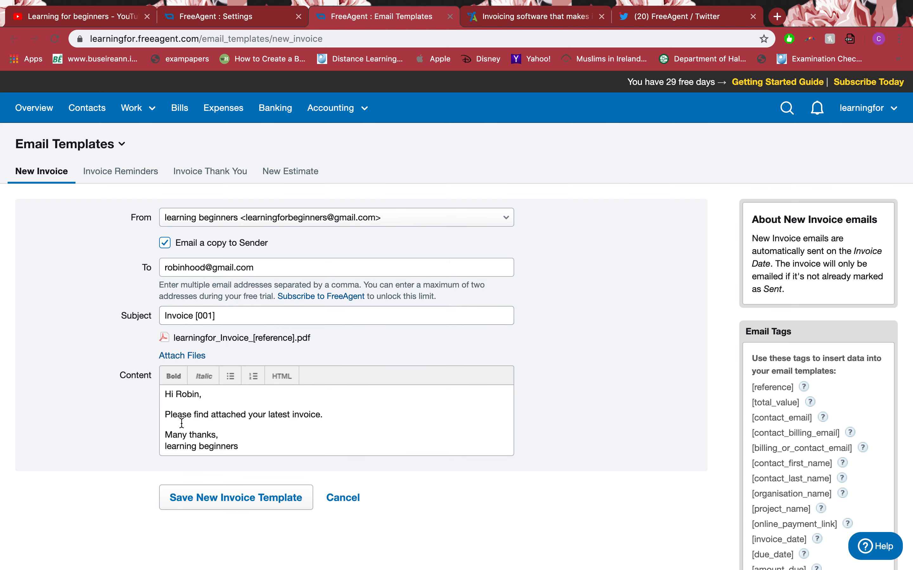
Check the greeting, message and signature in the new invoice email content, and save the New Invoice template
{"action": "double_click", "coordinate": [186, 393]}
{"action": "left_click", "coordinate": [187, 394]}
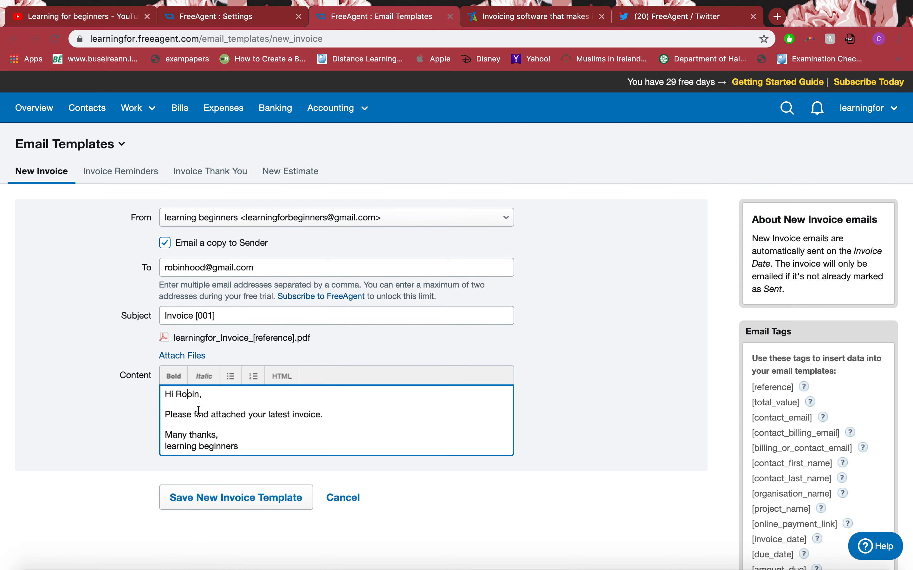
{"action": "scroll", "coordinate": [198, 410], "scroll_direction": "down", "scroll_amount": 1}
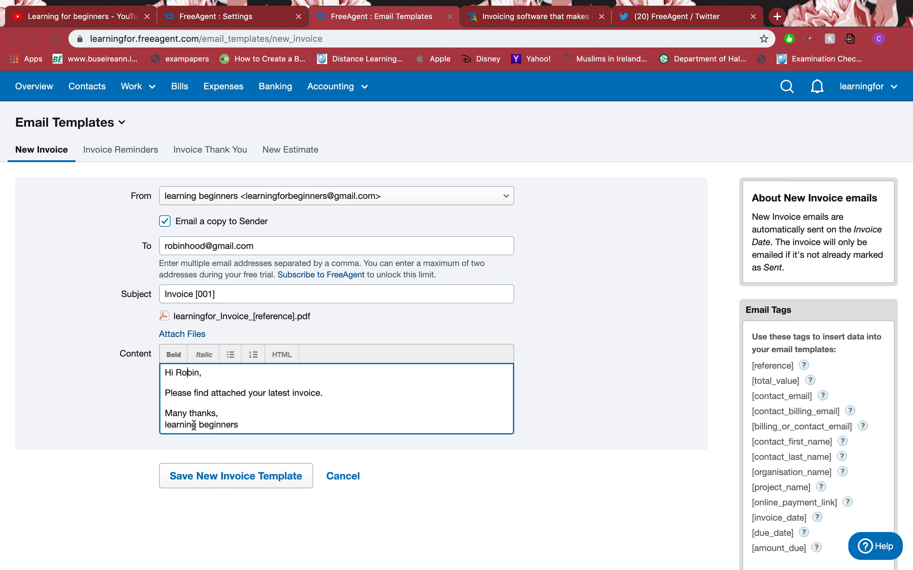
{"action": "left_click", "coordinate": [321, 392]}
{"action": "left_click", "coordinate": [249, 427]}
{"action": "left_click_drag", "start_coordinate": [249, 428], "coordinate": [133, 422]}
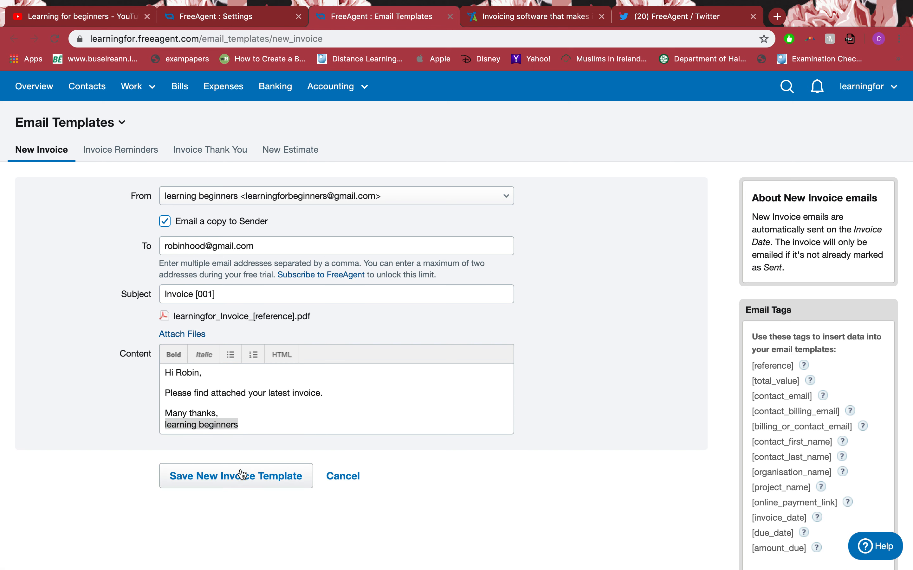
{"action": "left_click", "coordinate": [235, 479]}
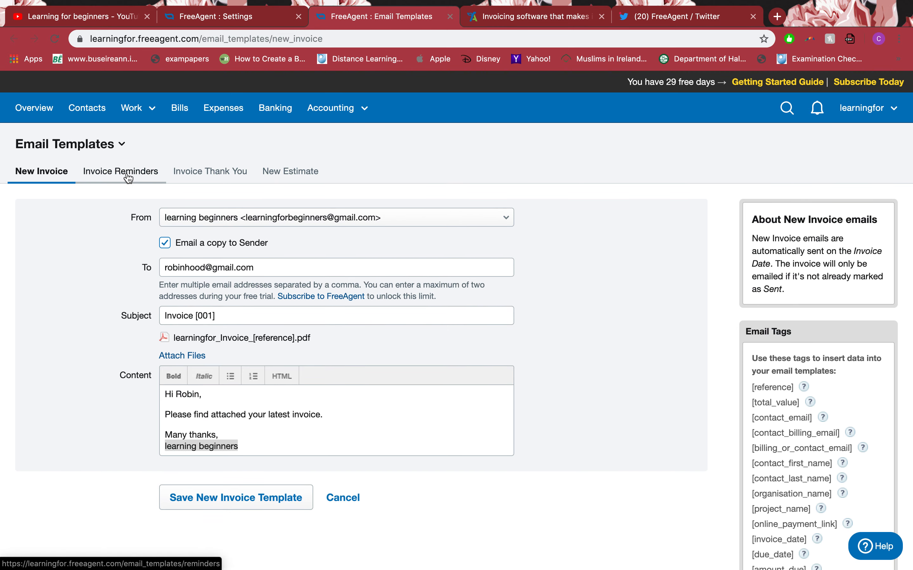
Open the existing "Reminder for Invoice [reference]" template from the invoice reminders for editing
{"action": "left_click", "coordinate": [128, 178]}
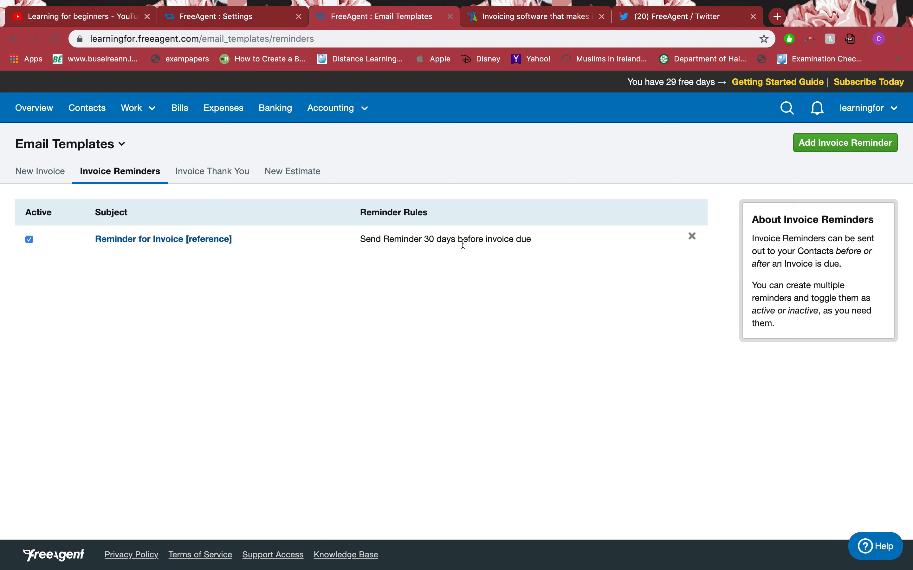
{"action": "left_click", "coordinate": [162, 238]}
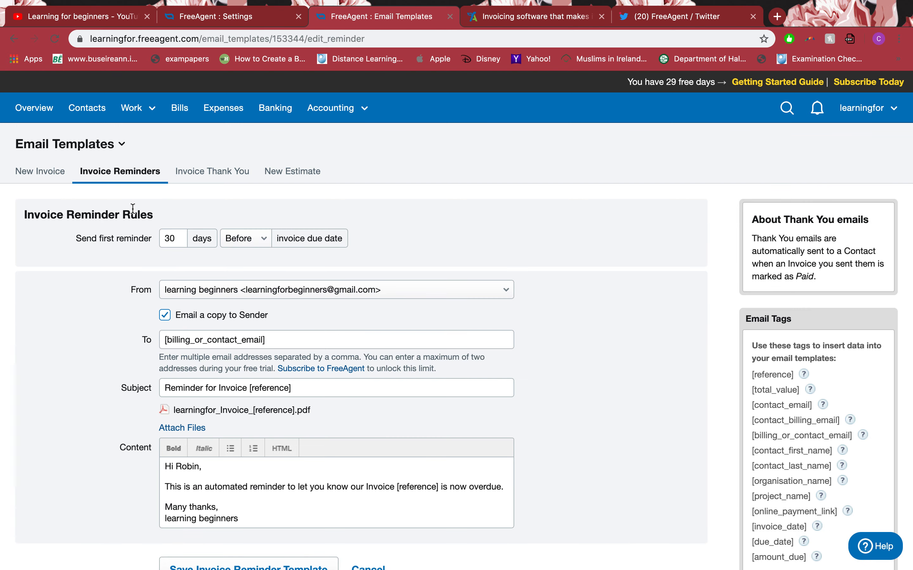
{"action": "left_click", "coordinate": [101, 172]}
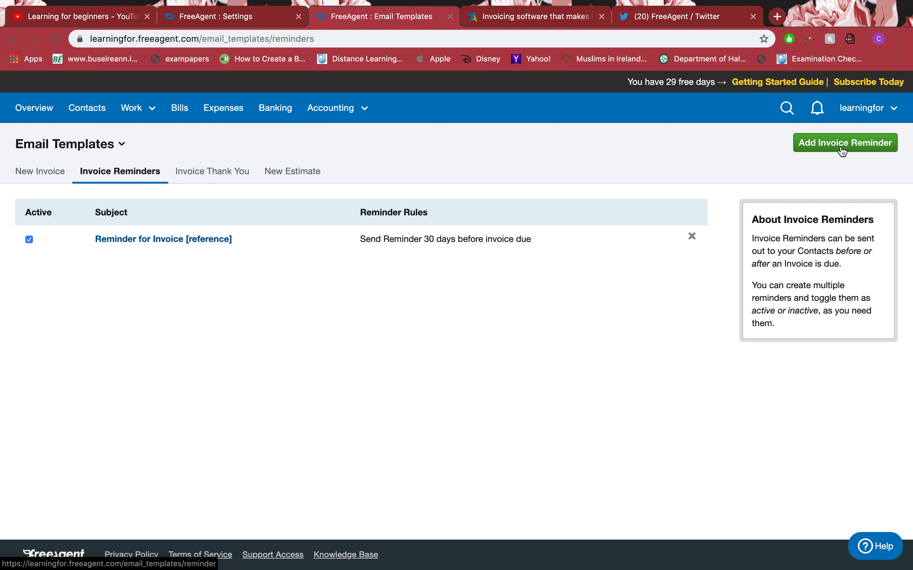
{"action": "left_click", "coordinate": [204, 241]}
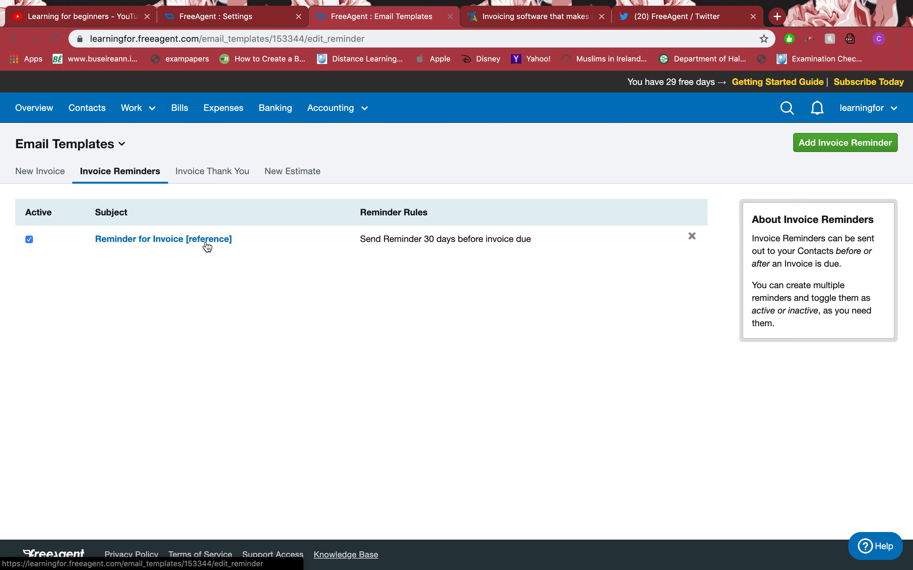
{"action": "left_click", "coordinate": [175, 244]}
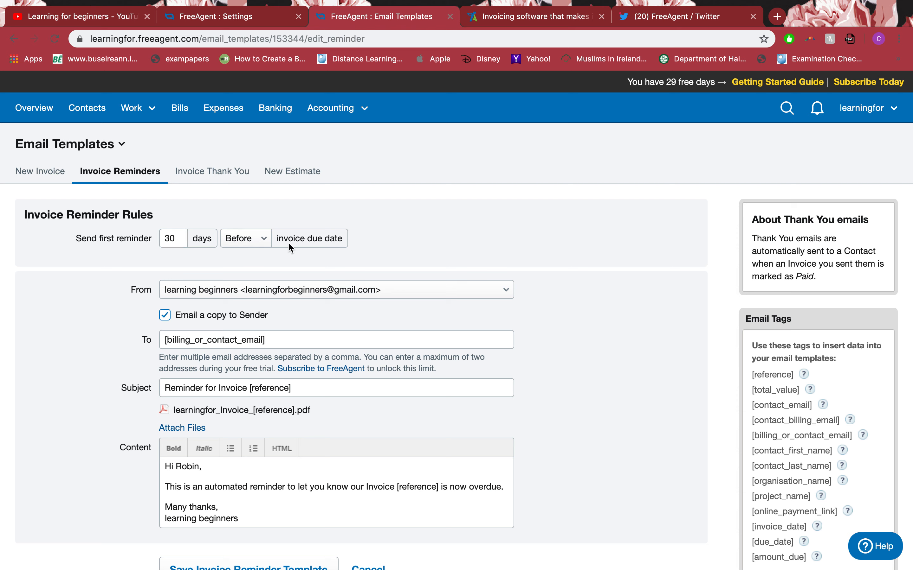
Set the first reminder to 23 days, switching its timing to After and back to Before the invoice due date
{"action": "left_click", "coordinate": [169, 237]}
{"action": "type", "text": "23"}
{"action": "left_click", "coordinate": [259, 241]}
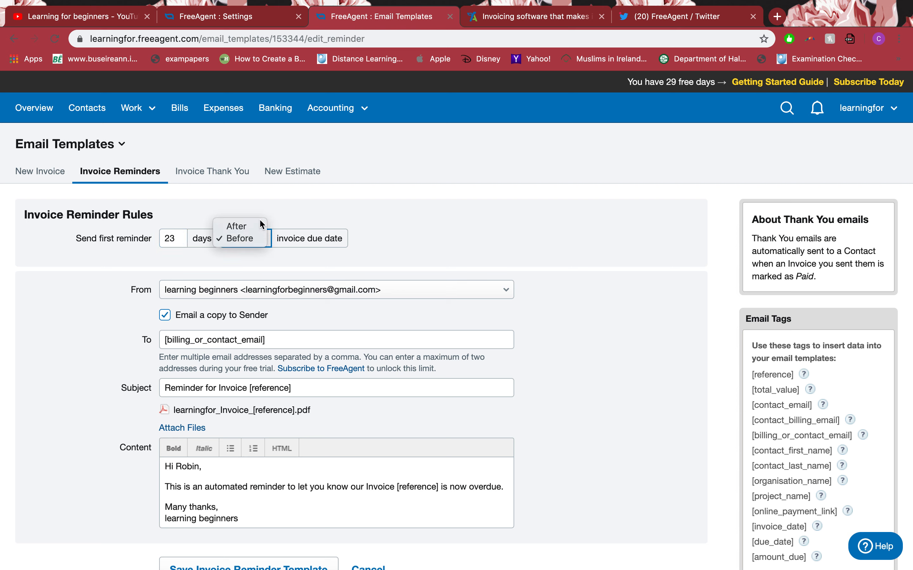
{"action": "left_click", "coordinate": [249, 226]}
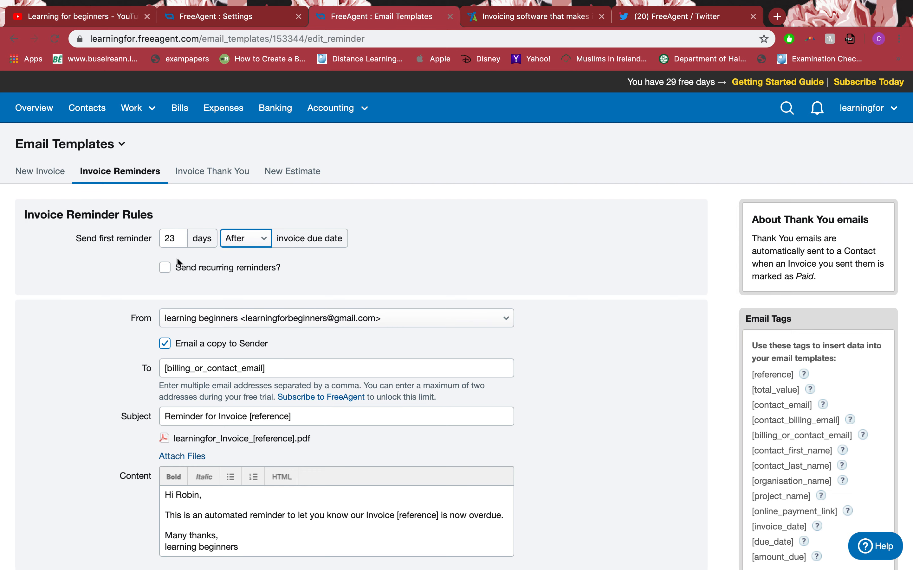
{"action": "left_click", "coordinate": [229, 242]}
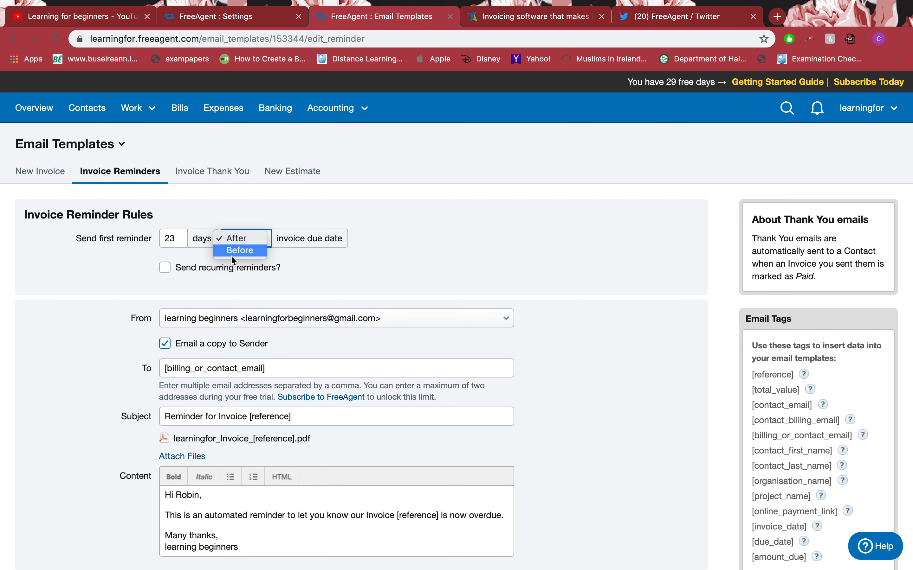
{"action": "left_click", "coordinate": [232, 255]}
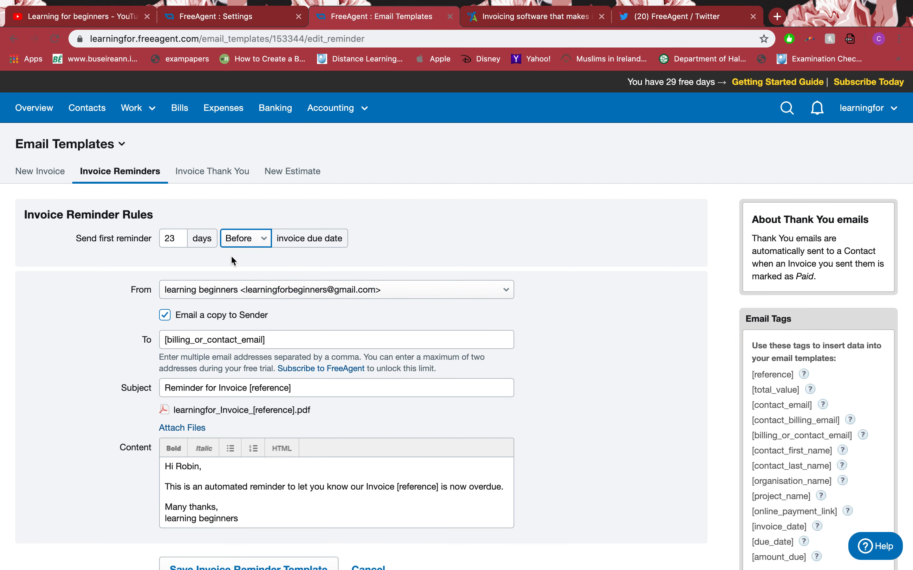
{"action": "double_click", "coordinate": [177, 239]}
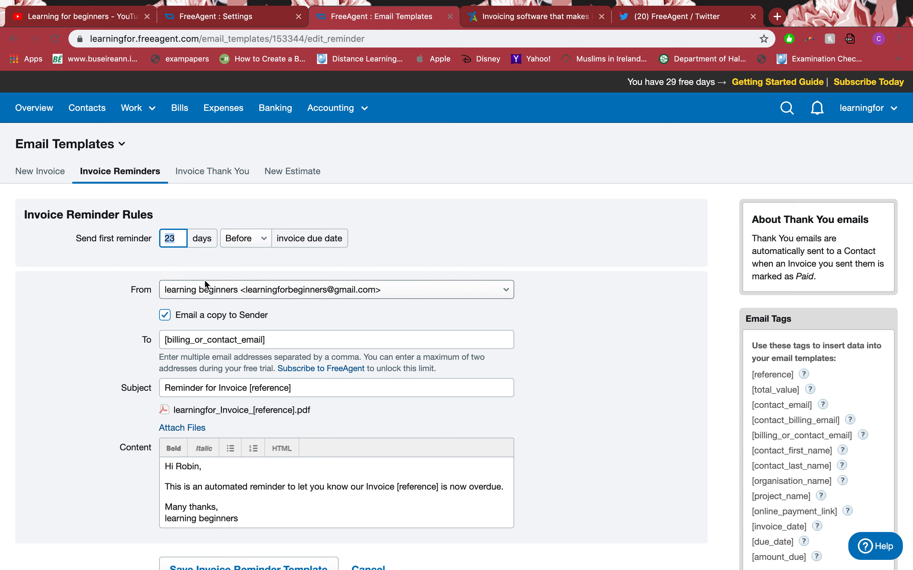
Examine the copy-to-sender option, the recipient tag and the subject line of the invoice reminder template
{"action": "left_click", "coordinate": [167, 315]}
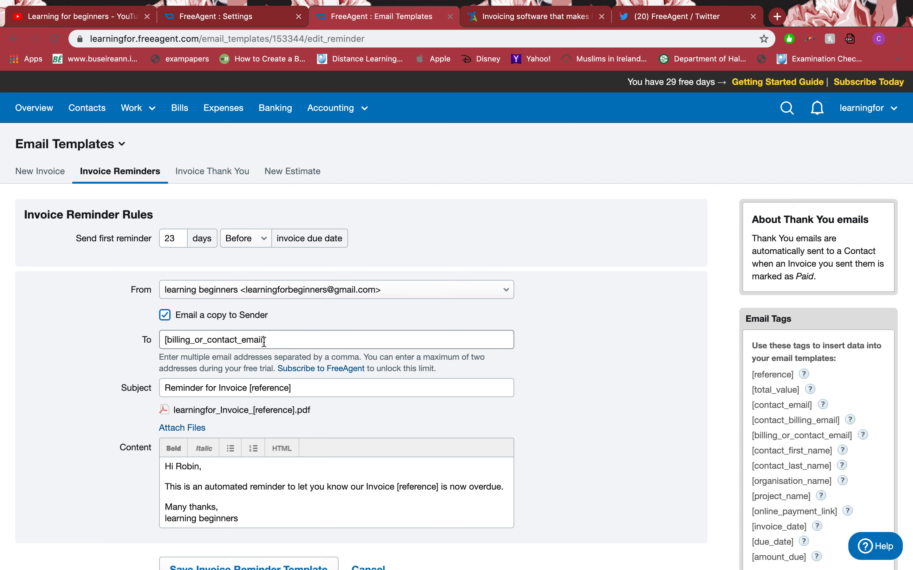
{"action": "left_click_drag", "start_coordinate": [260, 340], "coordinate": [160, 343]}
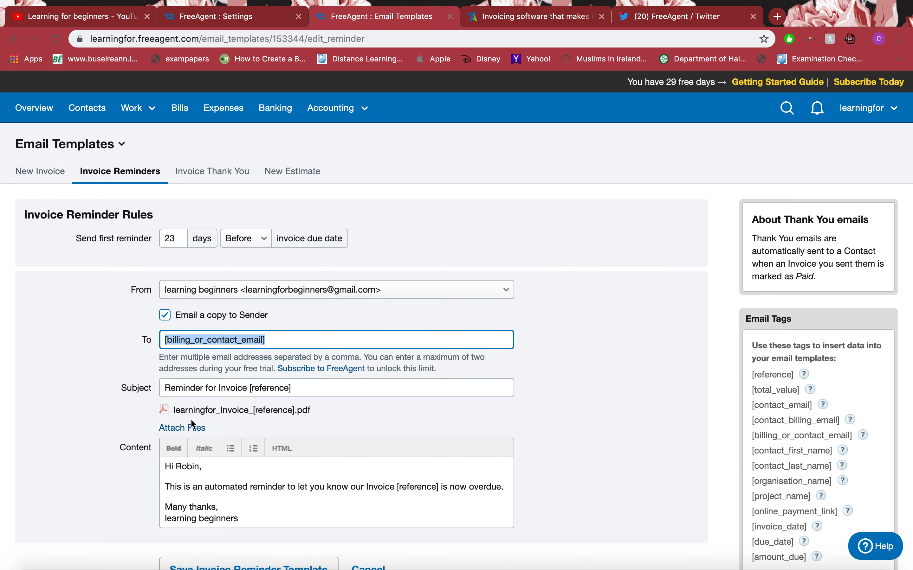
{"action": "scroll", "coordinate": [206, 406], "scroll_direction": "down", "scroll_amount": 1}
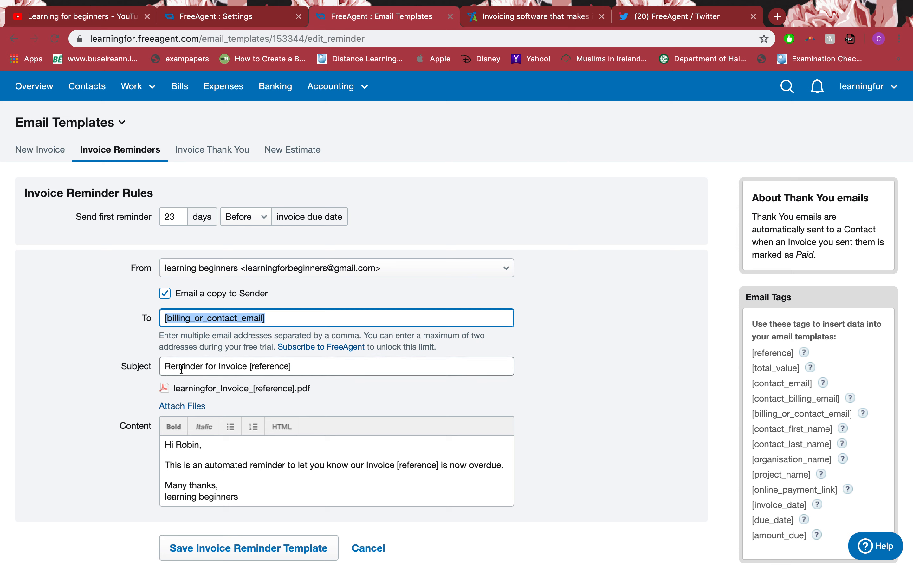
{"action": "left_click_drag", "start_coordinate": [165, 366], "coordinate": [250, 367]}
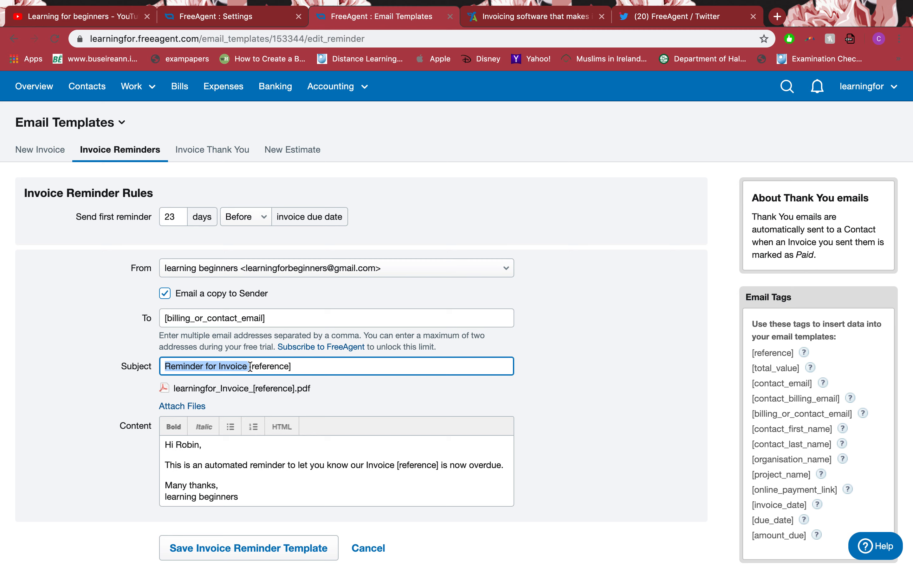
{"action": "double_click", "coordinate": [270, 366]}
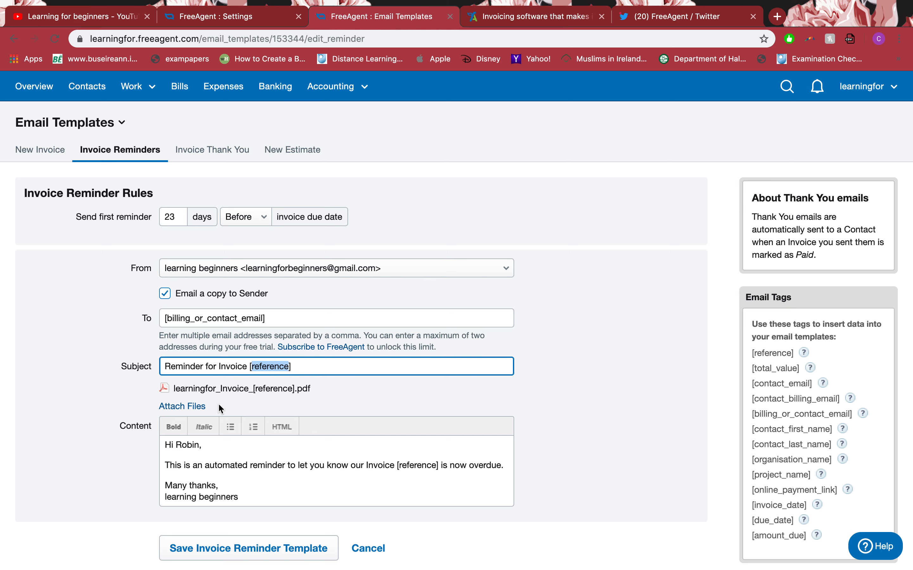
{"action": "left_click", "coordinate": [188, 406]}
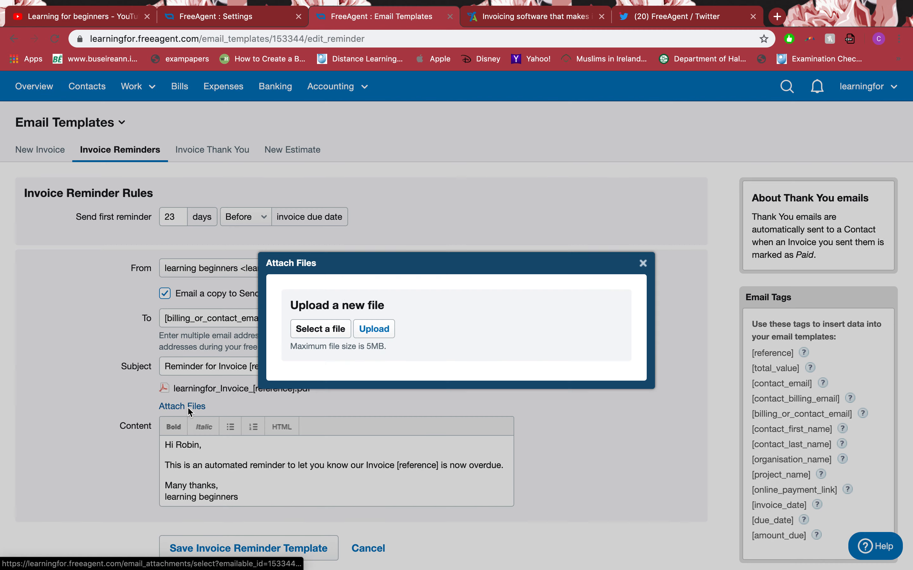
{"action": "left_click", "coordinate": [337, 328]}
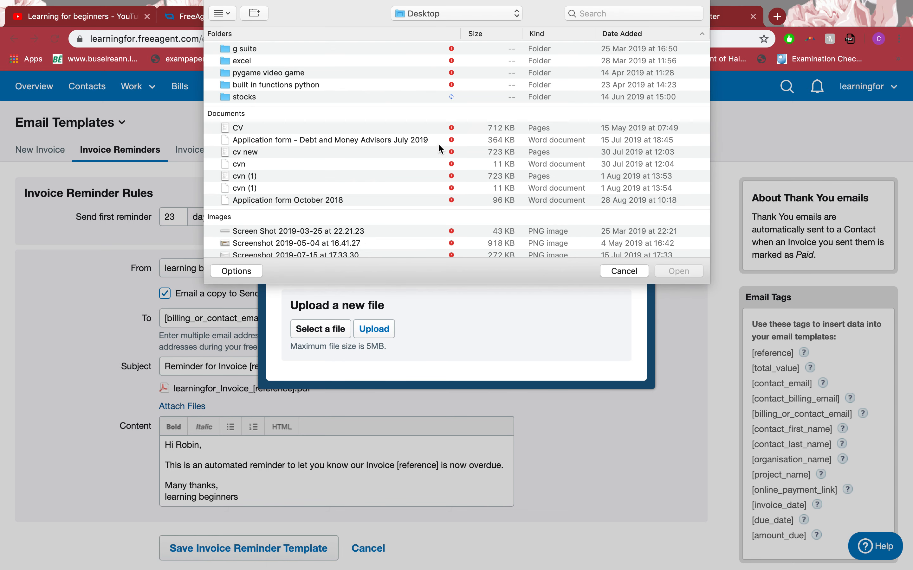
{"action": "left_click", "coordinate": [634, 272]}
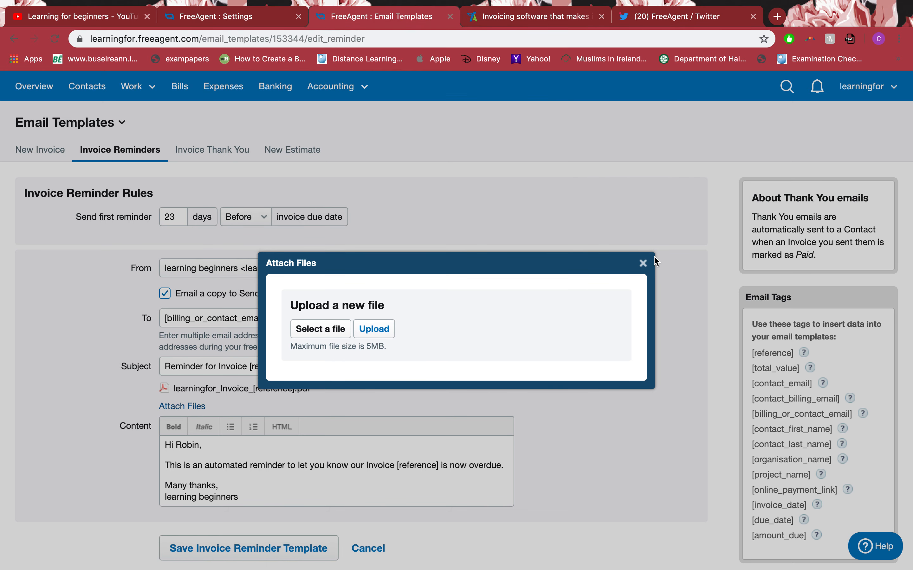
{"action": "left_click", "coordinate": [645, 263]}
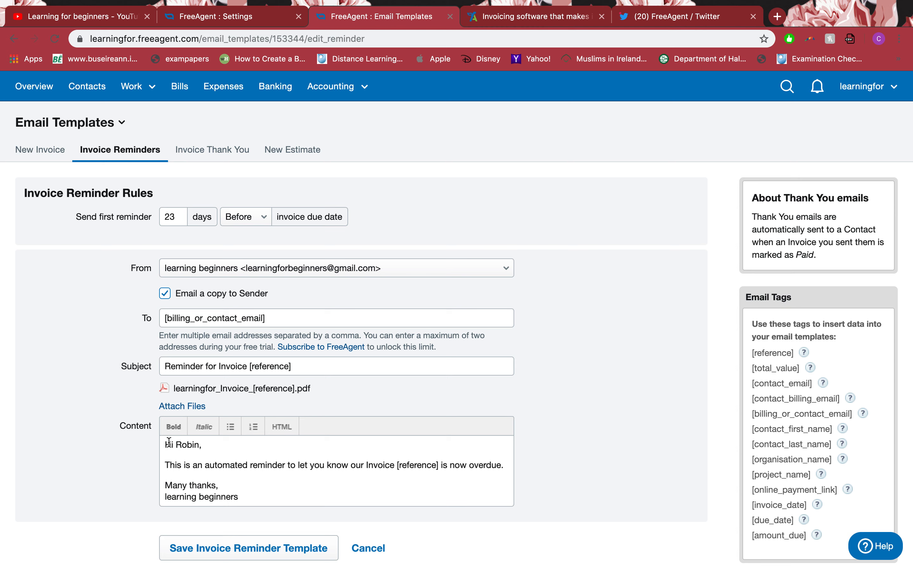
Check the greeting, the overdue message and the [reference] tag in the invoice reminder email content
{"action": "left_click", "coordinate": [181, 445]}
{"action": "double_click", "coordinate": [181, 445]}
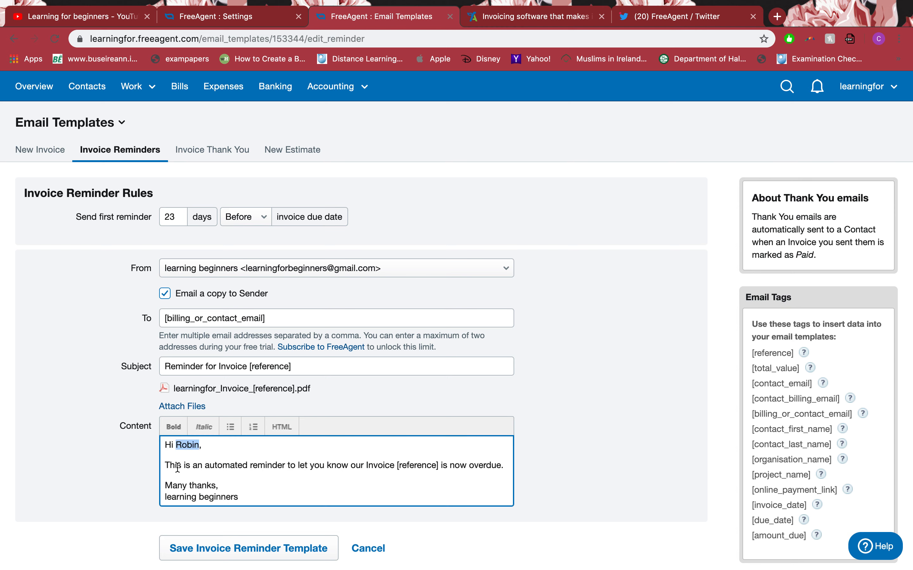
{"action": "left_click_drag", "start_coordinate": [167, 464], "coordinate": [257, 474]}
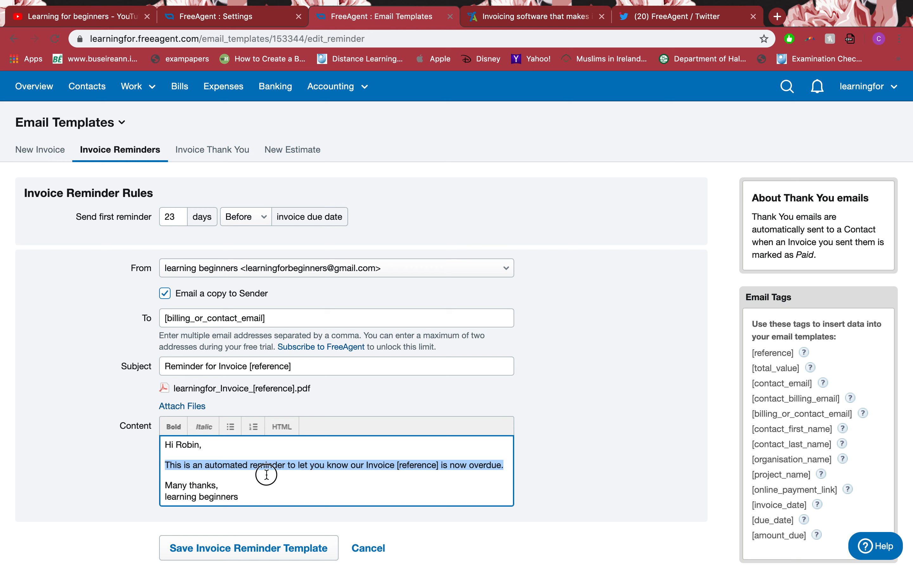
{"action": "double_click", "coordinate": [412, 466]}
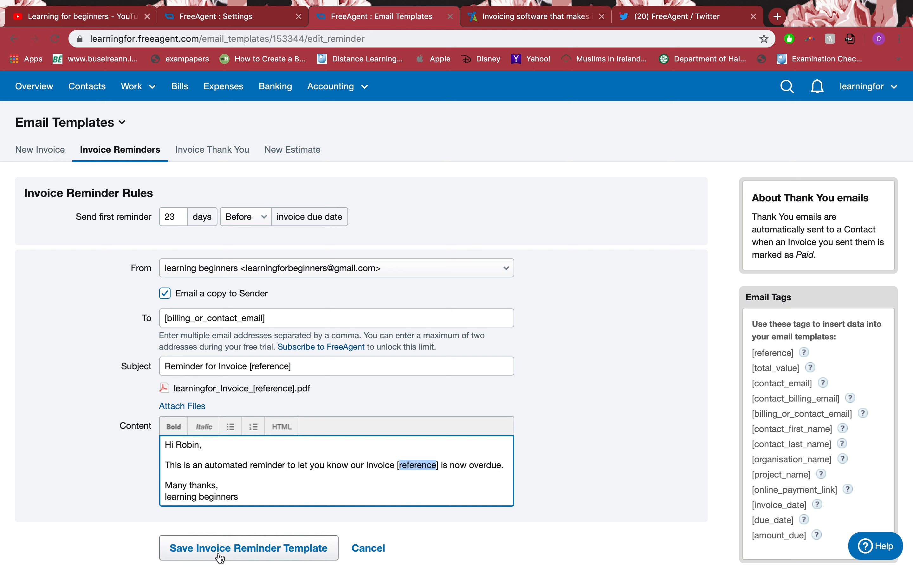
Open the Invoice Thank You email template and examine its copy-to-sender option, recipient tag, subject line and message content
{"action": "left_click", "coordinate": [215, 158]}
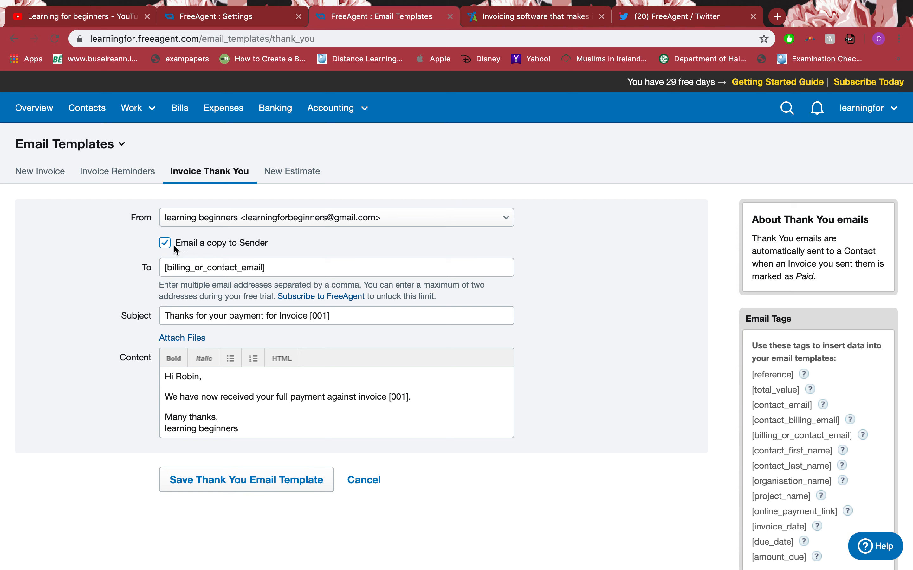
{"action": "left_click", "coordinate": [165, 243]}
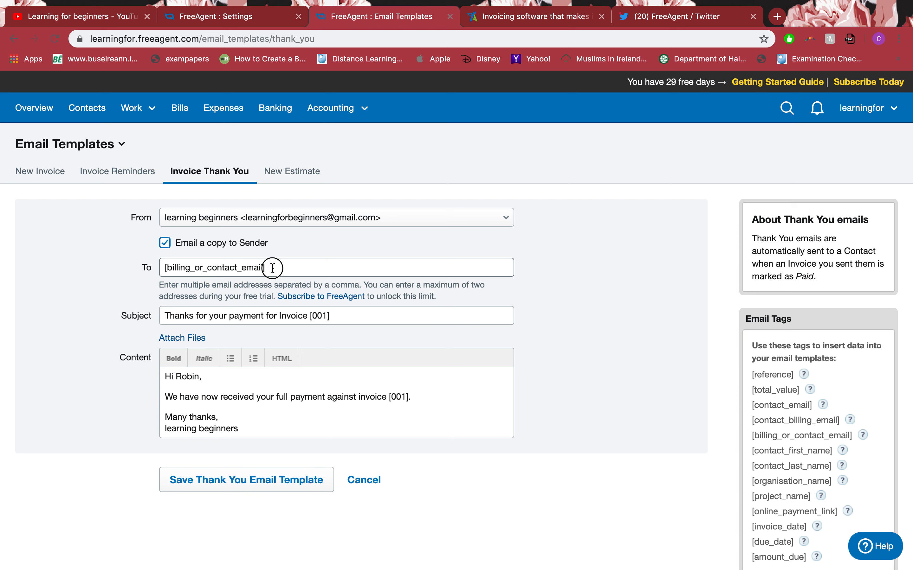
{"action": "left_click_drag", "start_coordinate": [273, 267], "coordinate": [147, 266]}
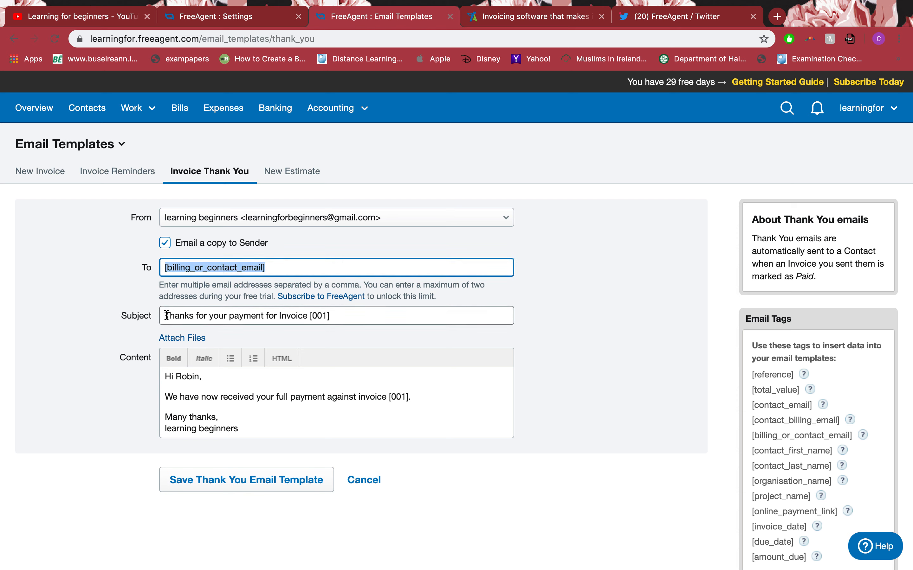
{"action": "left_click_drag", "start_coordinate": [166, 316], "coordinate": [312, 313]}
{"action": "double_click", "coordinate": [312, 314]}
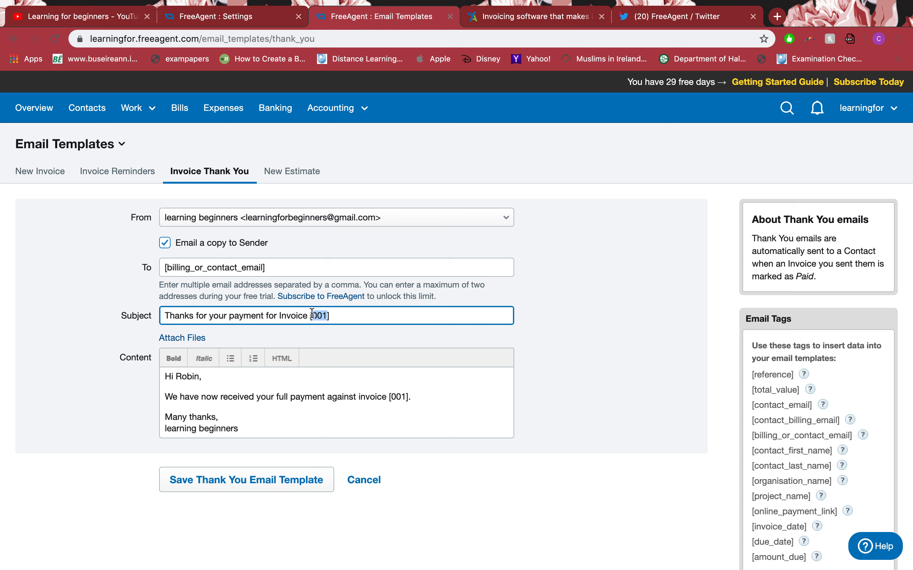
{"action": "left_click", "coordinate": [163, 381]}
{"action": "left_click", "coordinate": [236, 438]}
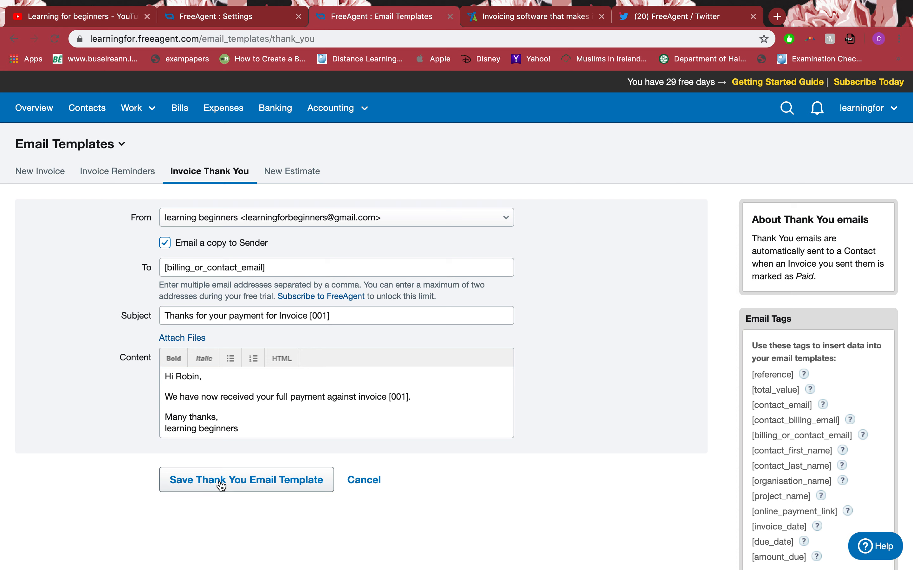
Review the New Estimate email template from sender to message content, and close the Email Templates page
{"action": "left_click", "coordinate": [286, 174]}
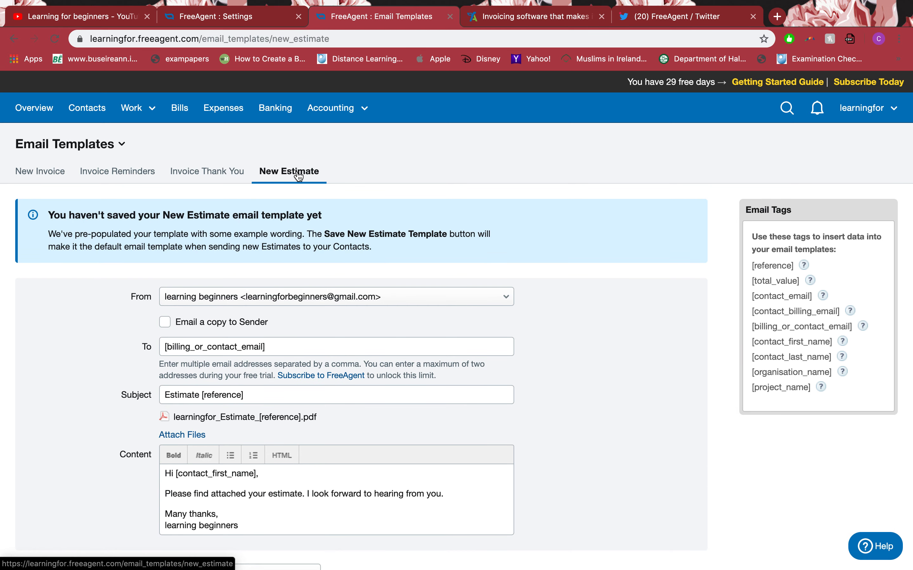
{"action": "scroll", "coordinate": [266, 271], "scroll_direction": "down", "scroll_amount": 4}
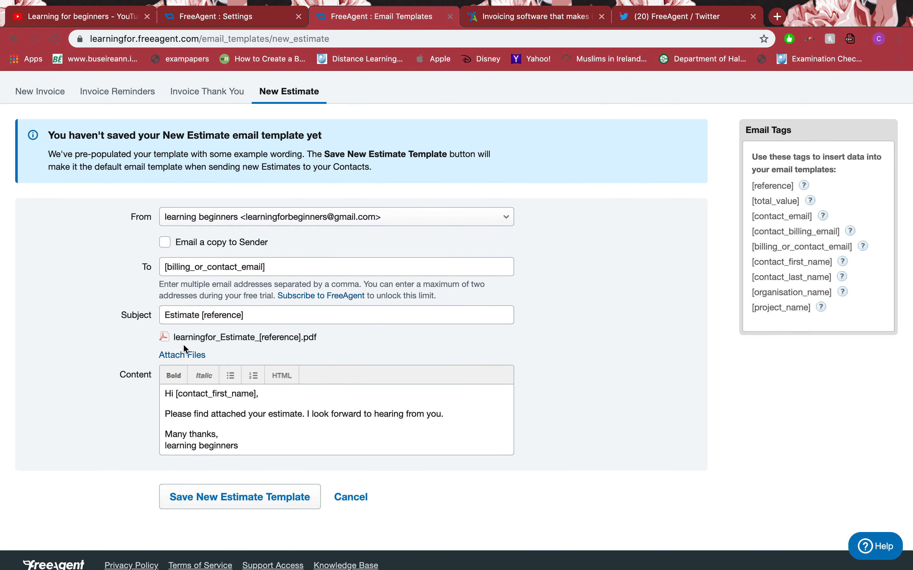
{"action": "scroll", "coordinate": [182, 344], "scroll_direction": "down", "scroll_amount": 1}
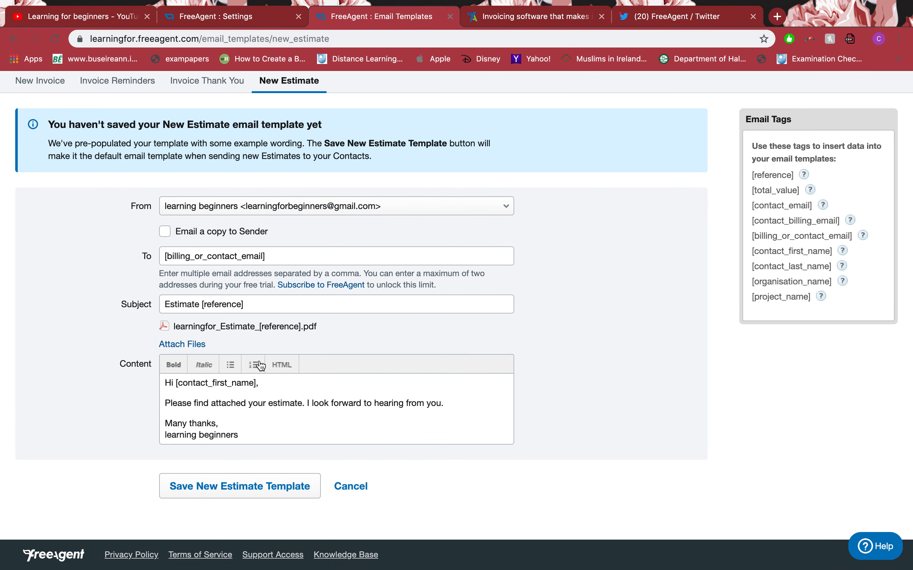
{"action": "scroll", "coordinate": [379, 222], "scroll_direction": "up", "scroll_amount": 5}
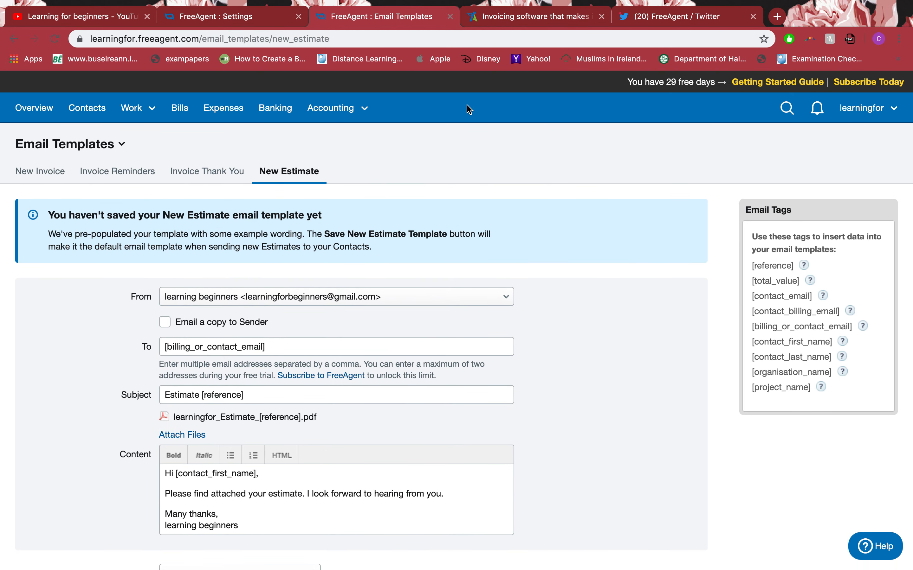
{"action": "left_click", "coordinate": [451, 16]}
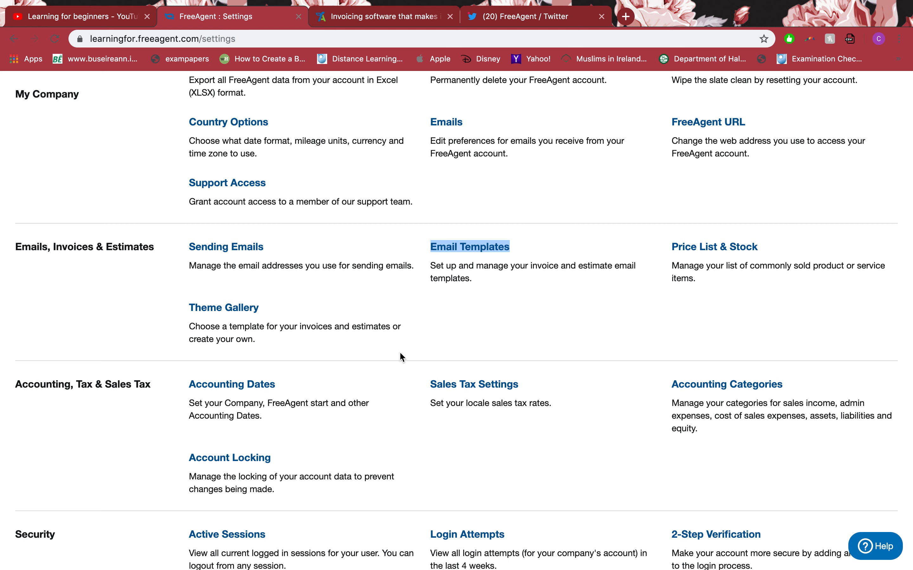
Open the Theme Gallery, look at the custom invoice theme CSS page and return to the gallery
{"action": "left_click", "coordinate": [252, 310]}
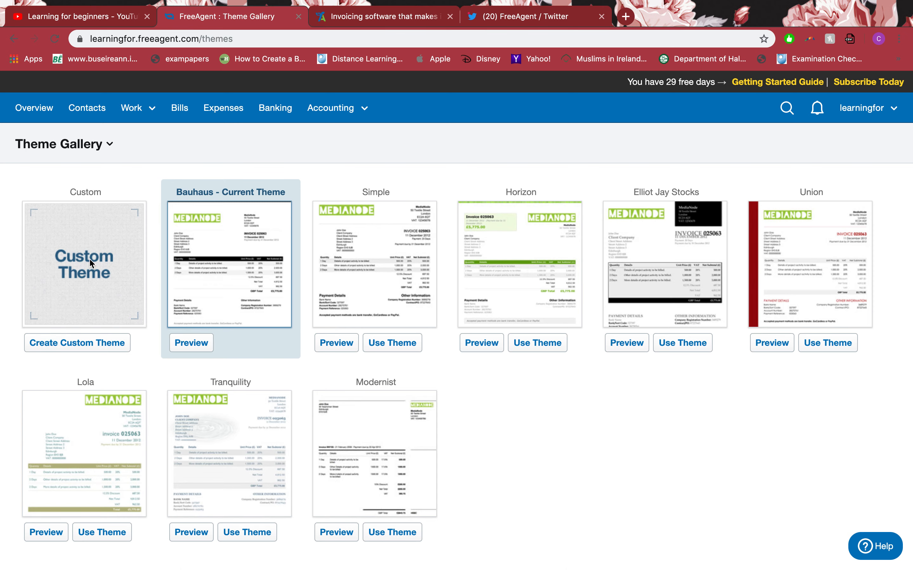
{"action": "left_click", "coordinate": [76, 351]}
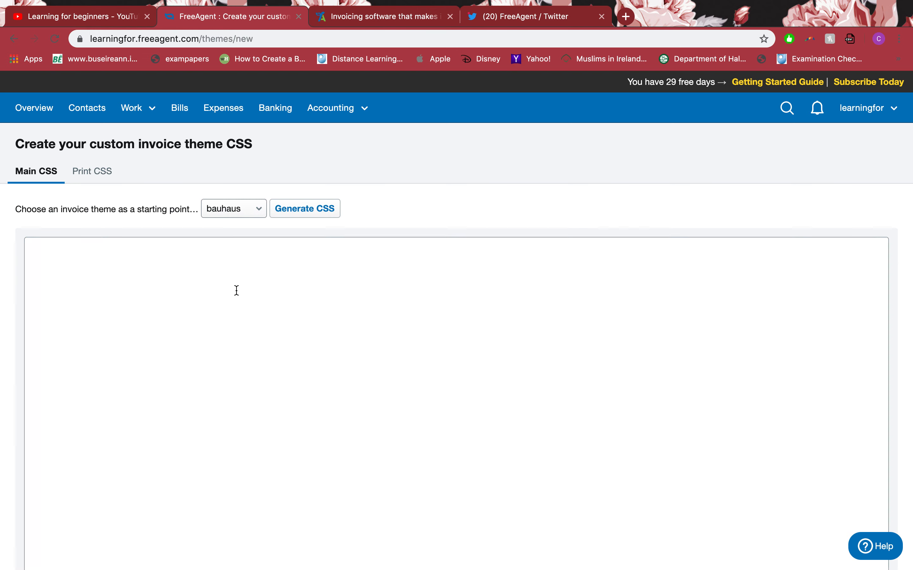
{"action": "scroll", "coordinate": [234, 310], "scroll_direction": "down", "scroll_amount": 5}
{"action": "scroll", "coordinate": [235, 309], "scroll_direction": "up", "scroll_amount": 5}
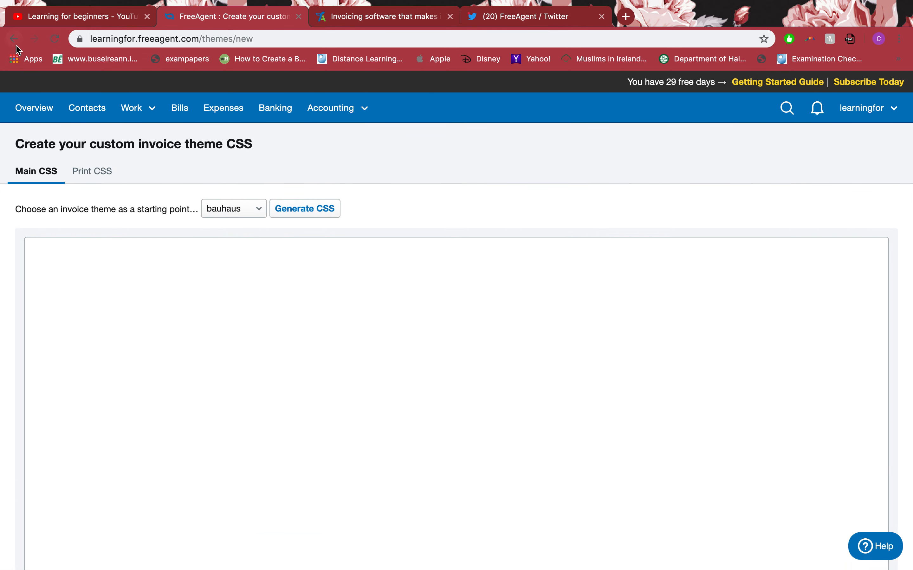
{"action": "left_click", "coordinate": [13, 42]}
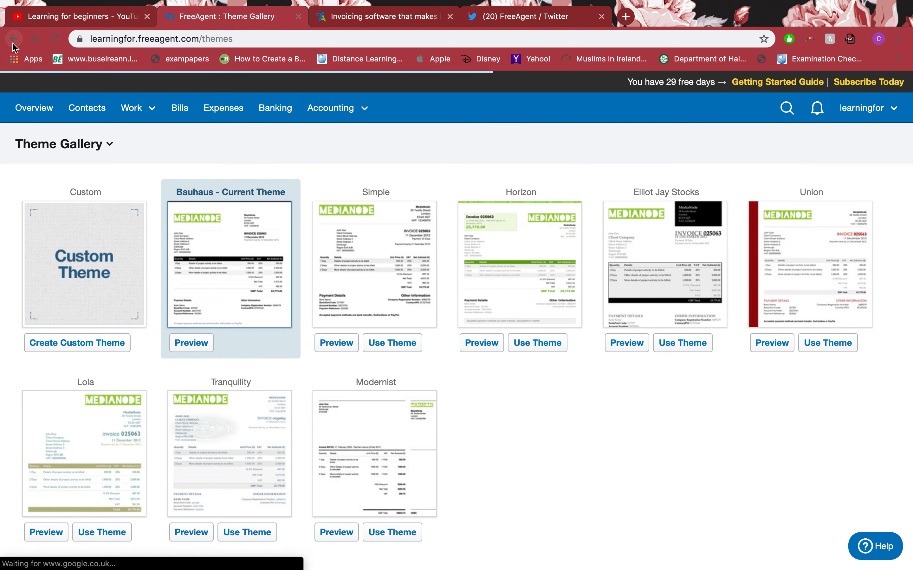
Preview the Bauhaus invoice theme and check its suitability for letterhead paper and printed window envelopes
{"action": "left_click", "coordinate": [230, 294]}
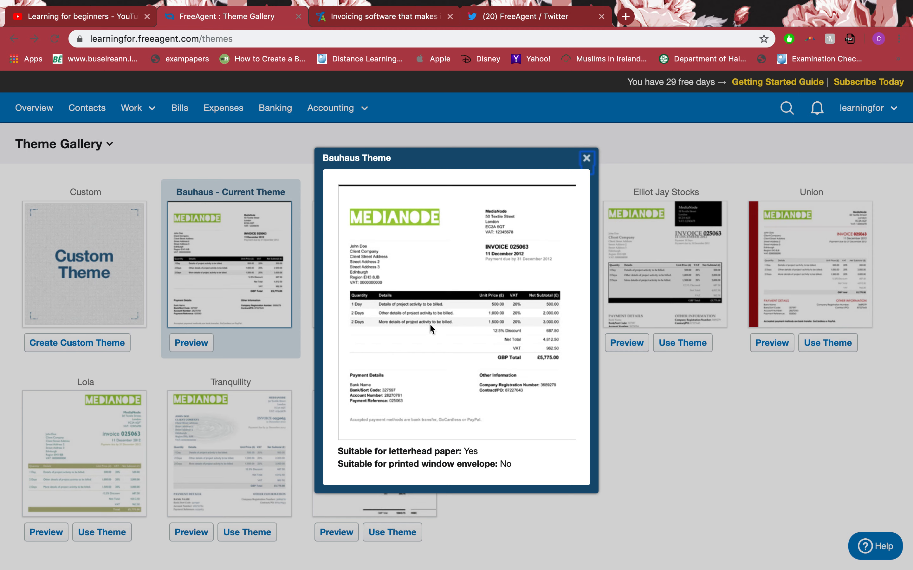
{"action": "left_click", "coordinate": [461, 240]}
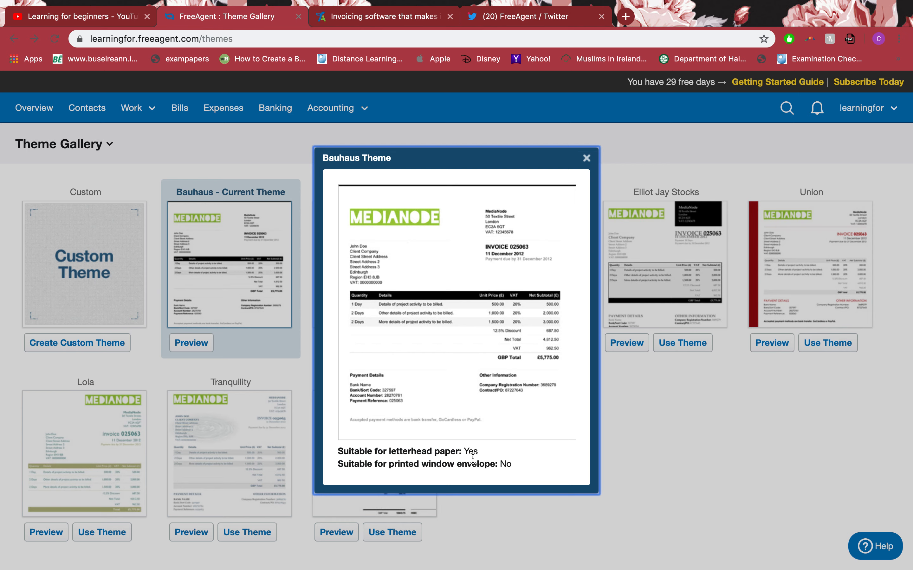
{"action": "left_click_drag", "start_coordinate": [391, 452], "coordinate": [462, 452]}
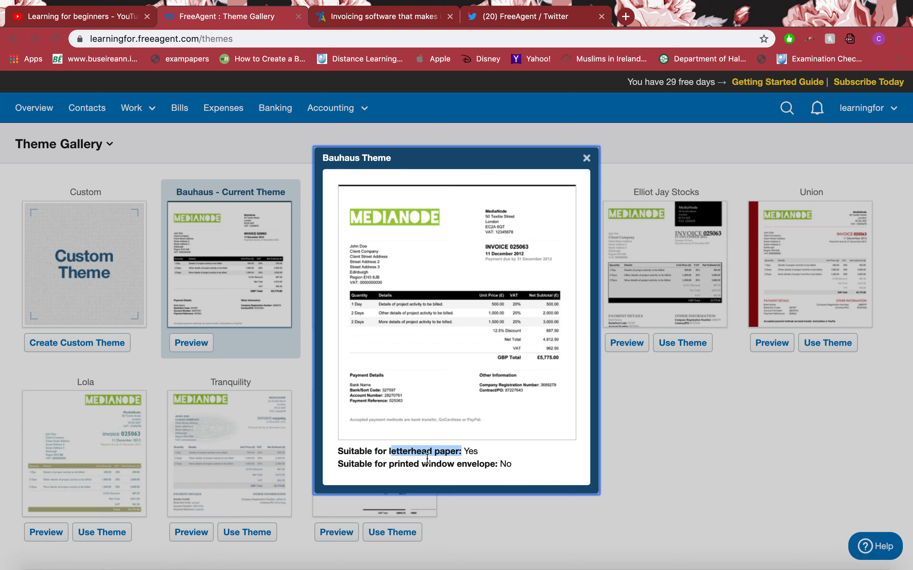
{"action": "left_click_drag", "start_coordinate": [397, 465], "coordinate": [496, 468]}
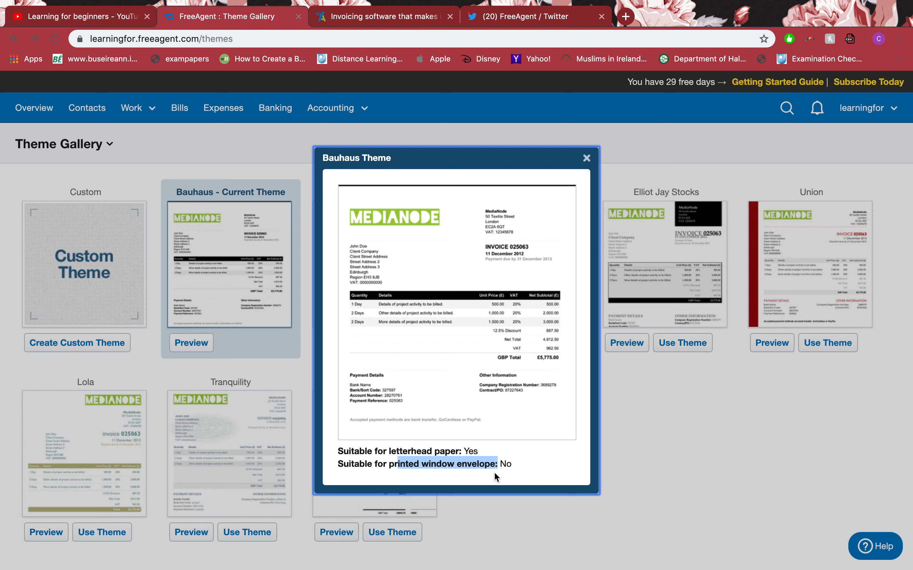
{"action": "left_click_drag", "start_coordinate": [348, 467], "coordinate": [544, 472]}
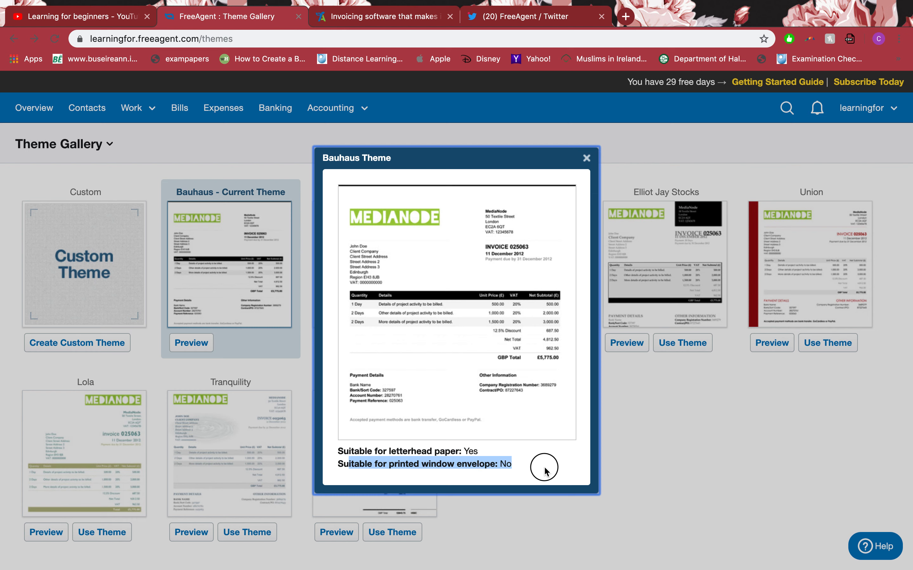
{"action": "triple_click", "coordinate": [447, 451]}
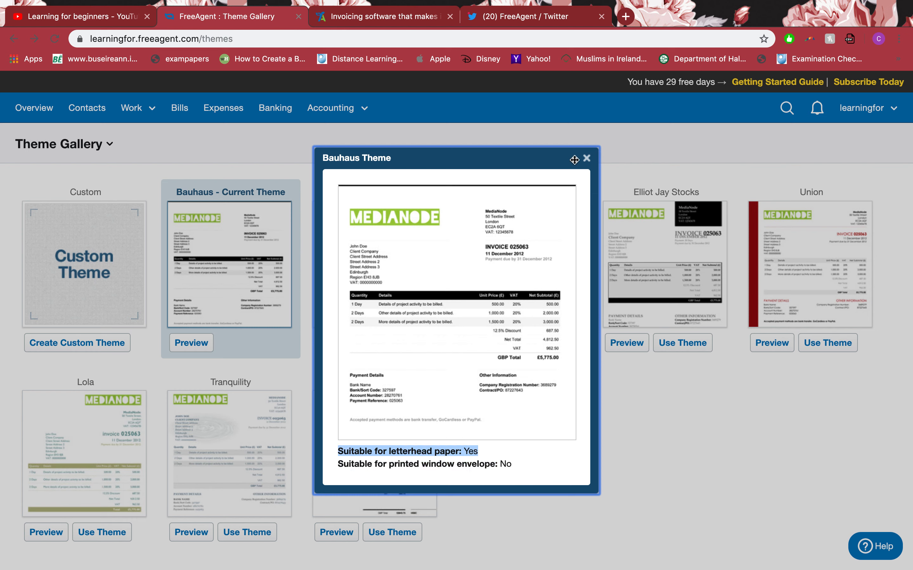
{"action": "left_click", "coordinate": [586, 158]}
Preview the Simple invoice theme and check its letterhead paper and window envelope suitability
{"action": "left_click", "coordinate": [396, 248]}
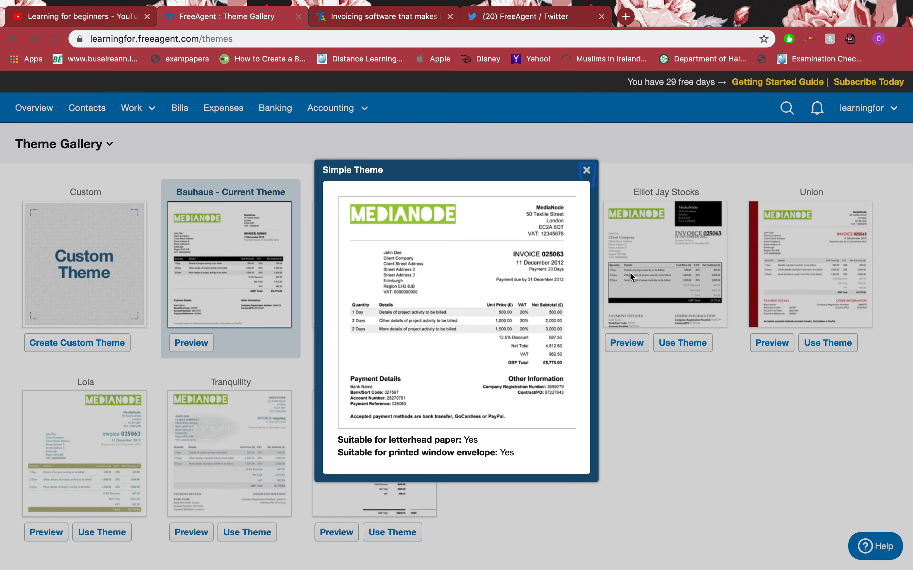
{"action": "left_click", "coordinate": [447, 453]}
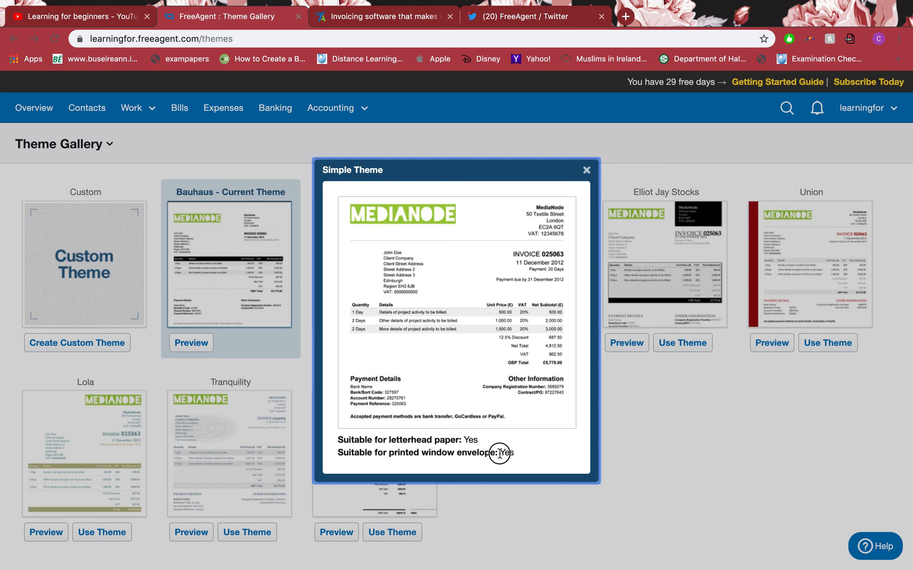
{"action": "left_click_drag", "start_coordinate": [500, 453], "coordinate": [426, 422]}
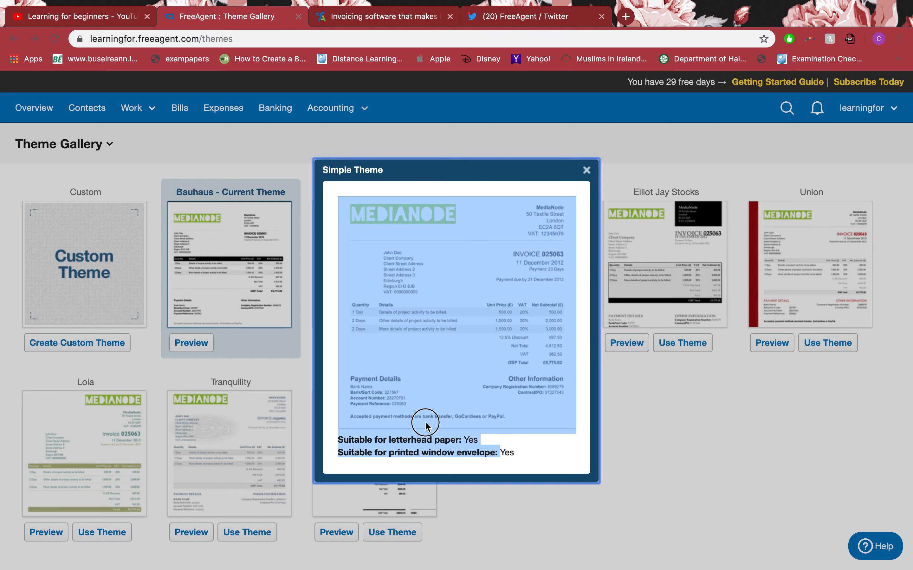
{"action": "left_click", "coordinate": [427, 447]}
{"action": "left_click", "coordinate": [586, 170]}
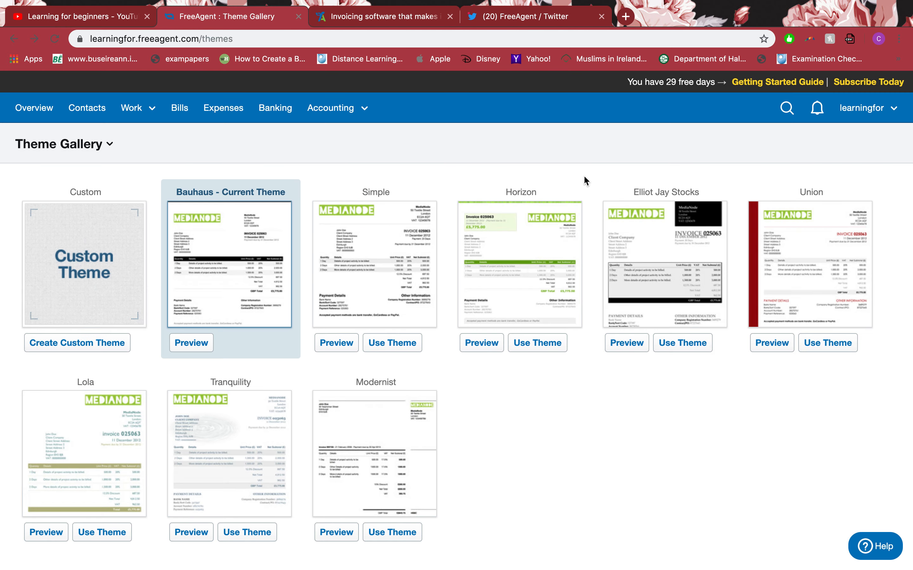
Preview the Elliot Jay Stocks and Union invoice themes, closing each preview
{"action": "left_click", "coordinate": [658, 231]}
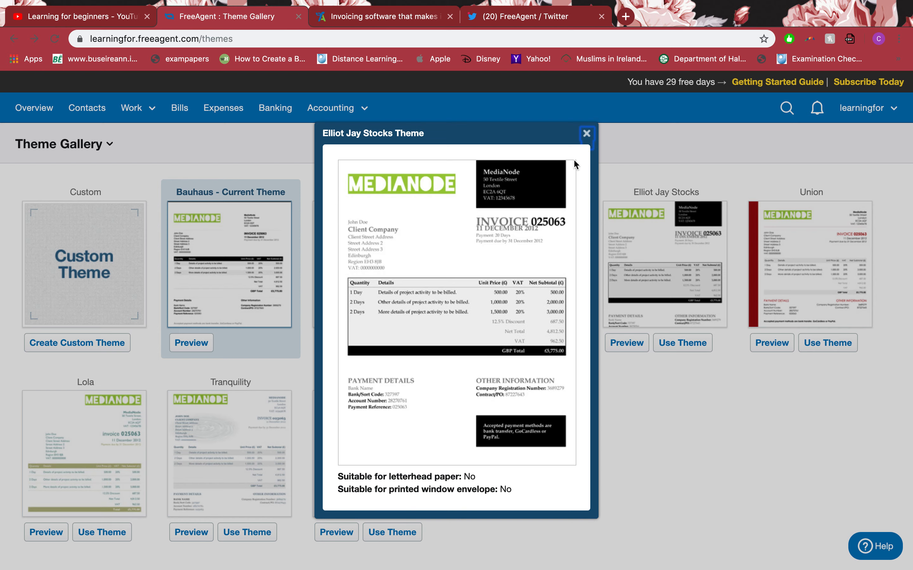
{"action": "left_click", "coordinate": [585, 135]}
{"action": "left_click", "coordinate": [758, 237]}
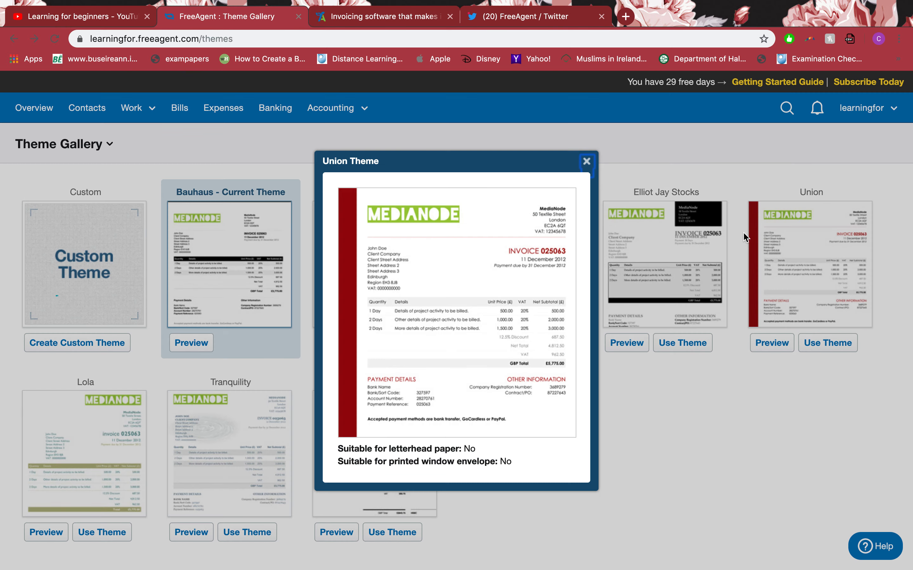
{"action": "left_click", "coordinate": [587, 166]}
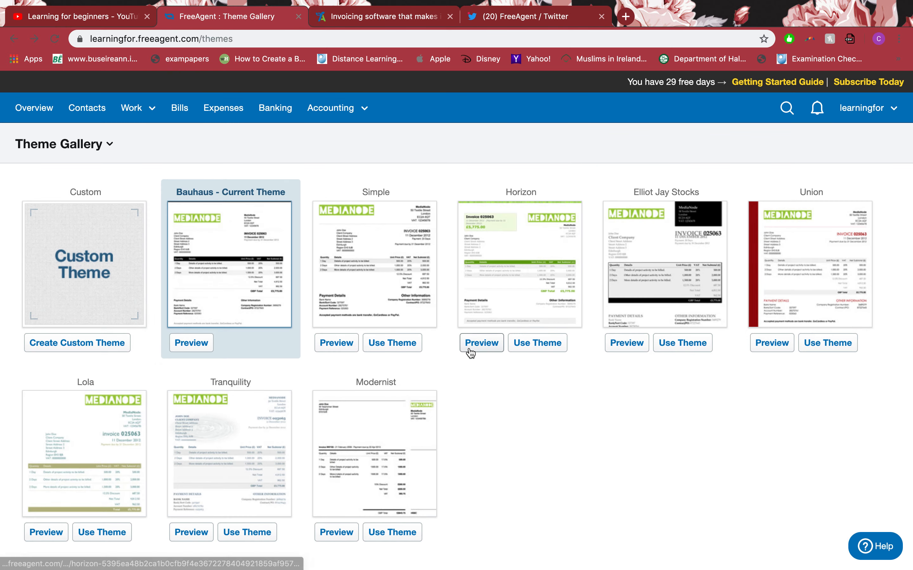
Apply the Simple theme as the current invoice theme, and replace it with the Horizon theme
{"action": "left_click", "coordinate": [393, 348]}
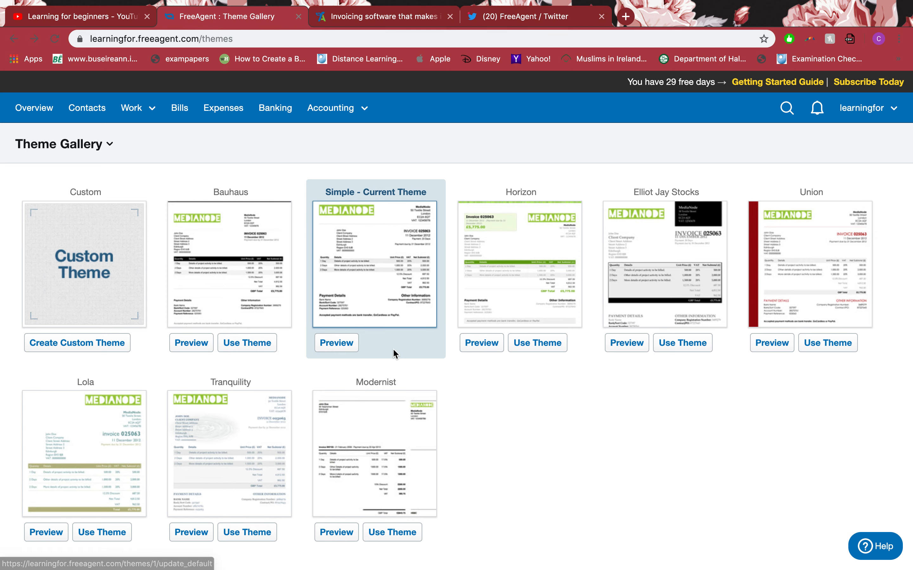
{"action": "left_click", "coordinate": [537, 341]}
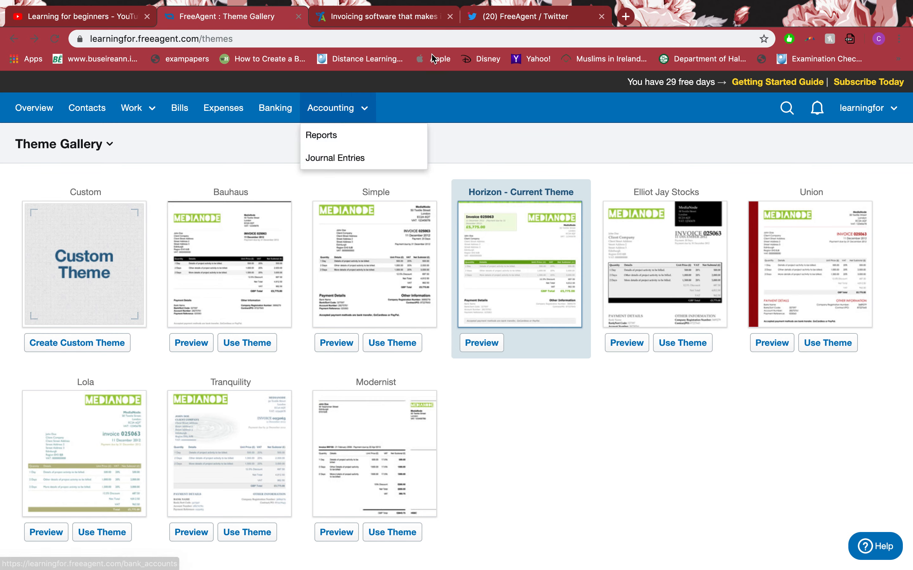
Return to the account's Settings page and find the Emails, Invoices & Estimates options
{"action": "mouse_move", "coordinate": [874, 118]}
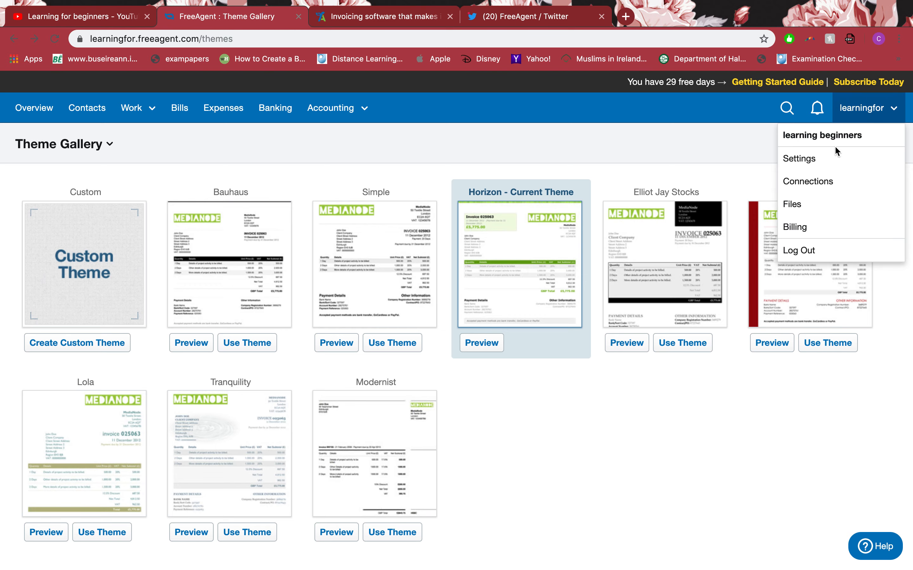
{"action": "left_click", "coordinate": [802, 157]}
{"action": "scroll", "coordinate": [357, 288], "scroll_direction": "down", "scroll_amount": 3}
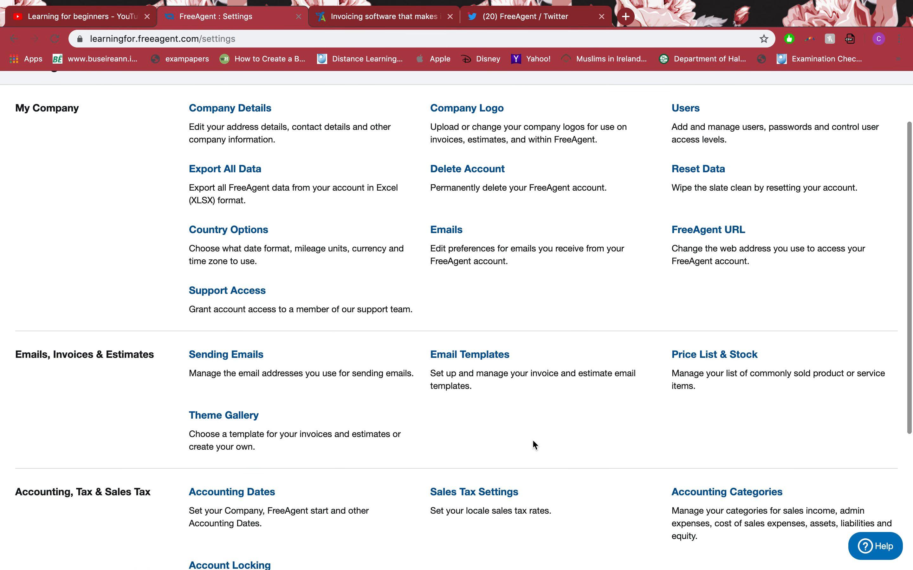